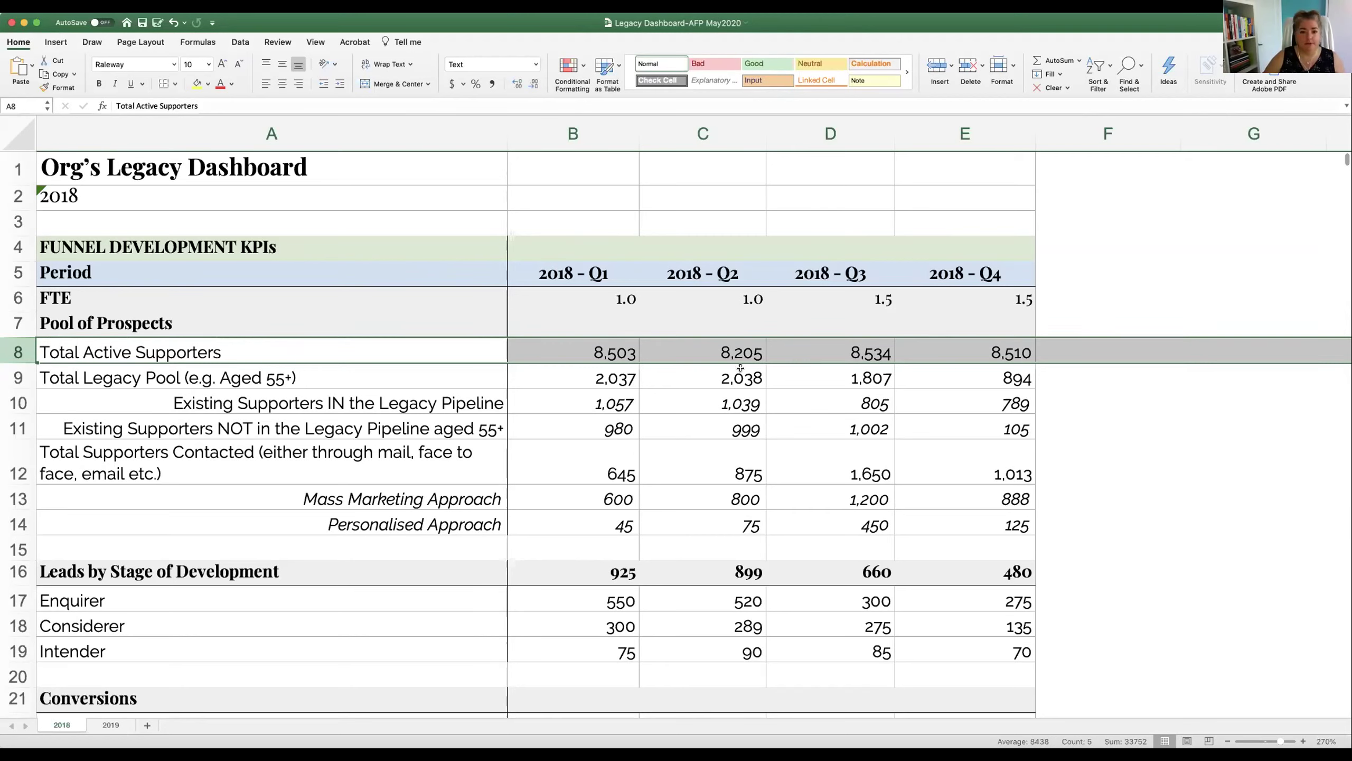
Highlight the Total Legacy Pool row, the two Existing Supporters rows, and the Total Supporters Contacted rows in turn under Pool of Prospects
left_click(11, 374)
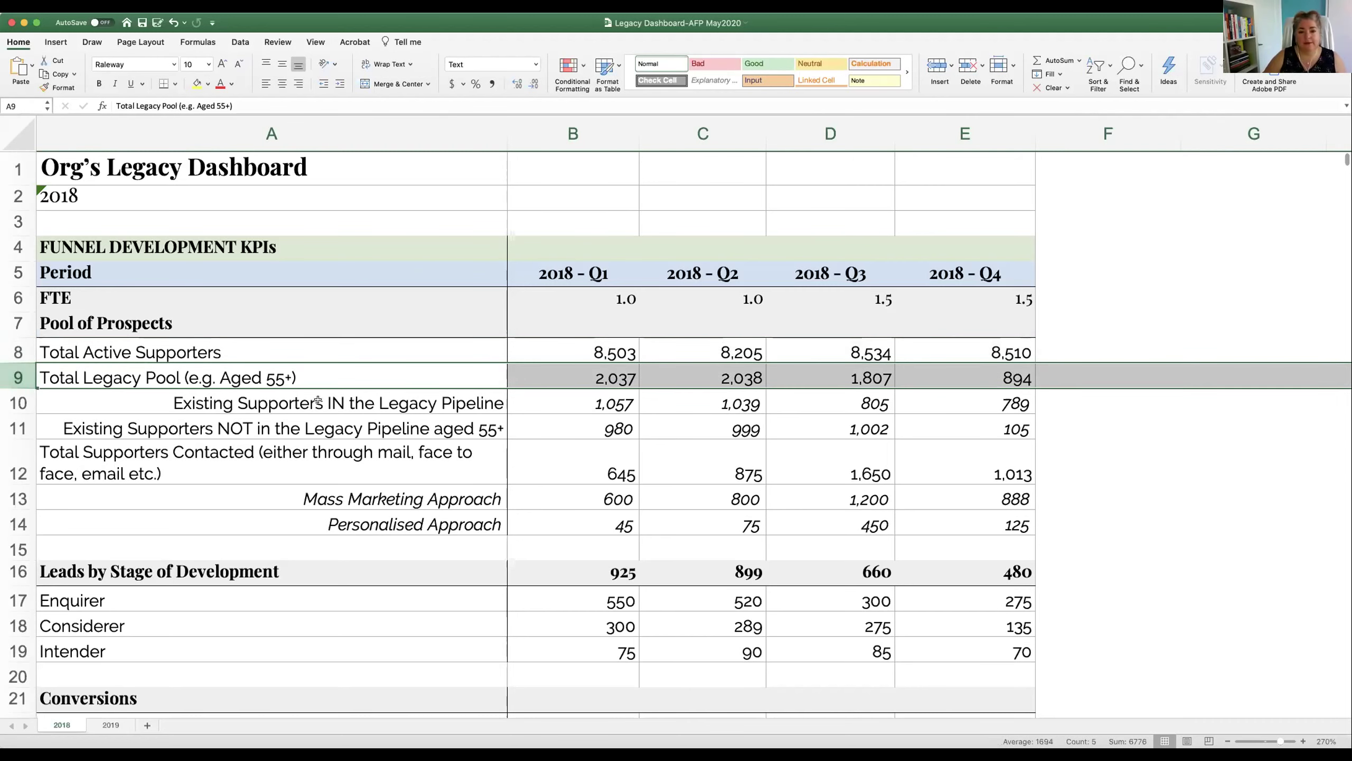
left_click(18, 409)
left_click_drag(17, 413, 17, 430)
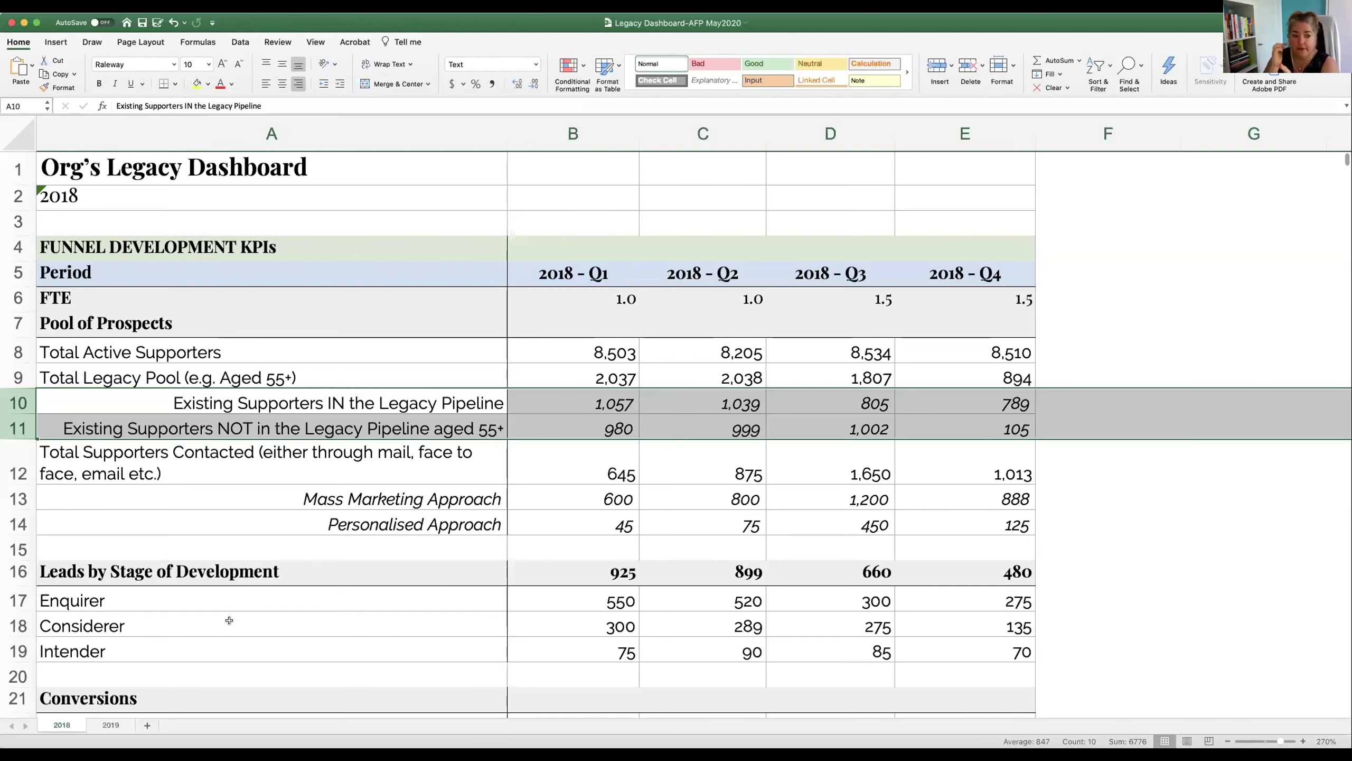
scroll(228, 620, "down", 5)
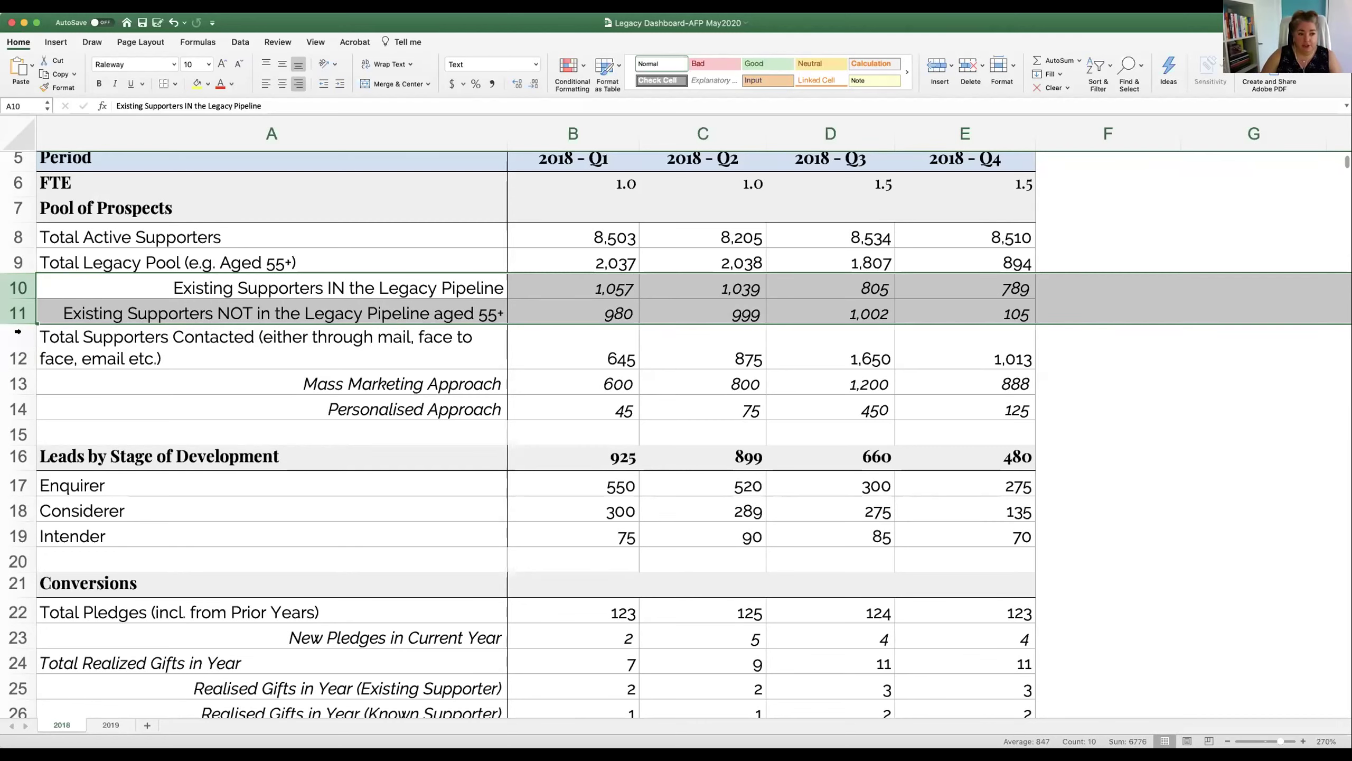
left_click_drag(21, 349, 23, 397)
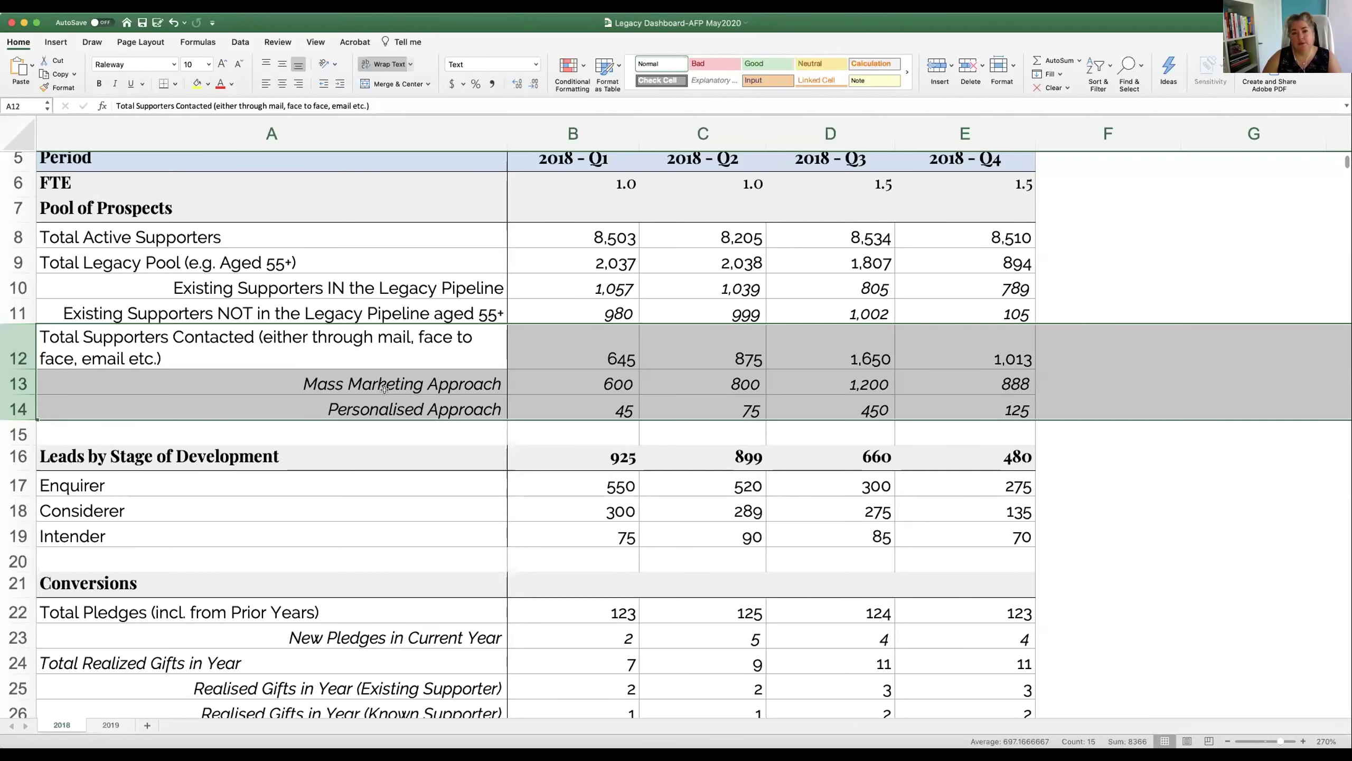
Select the Enquirer label under Leads by Stage of Development and review the lead stages against the prospect pool and Conversions sections
left_click(222, 488)
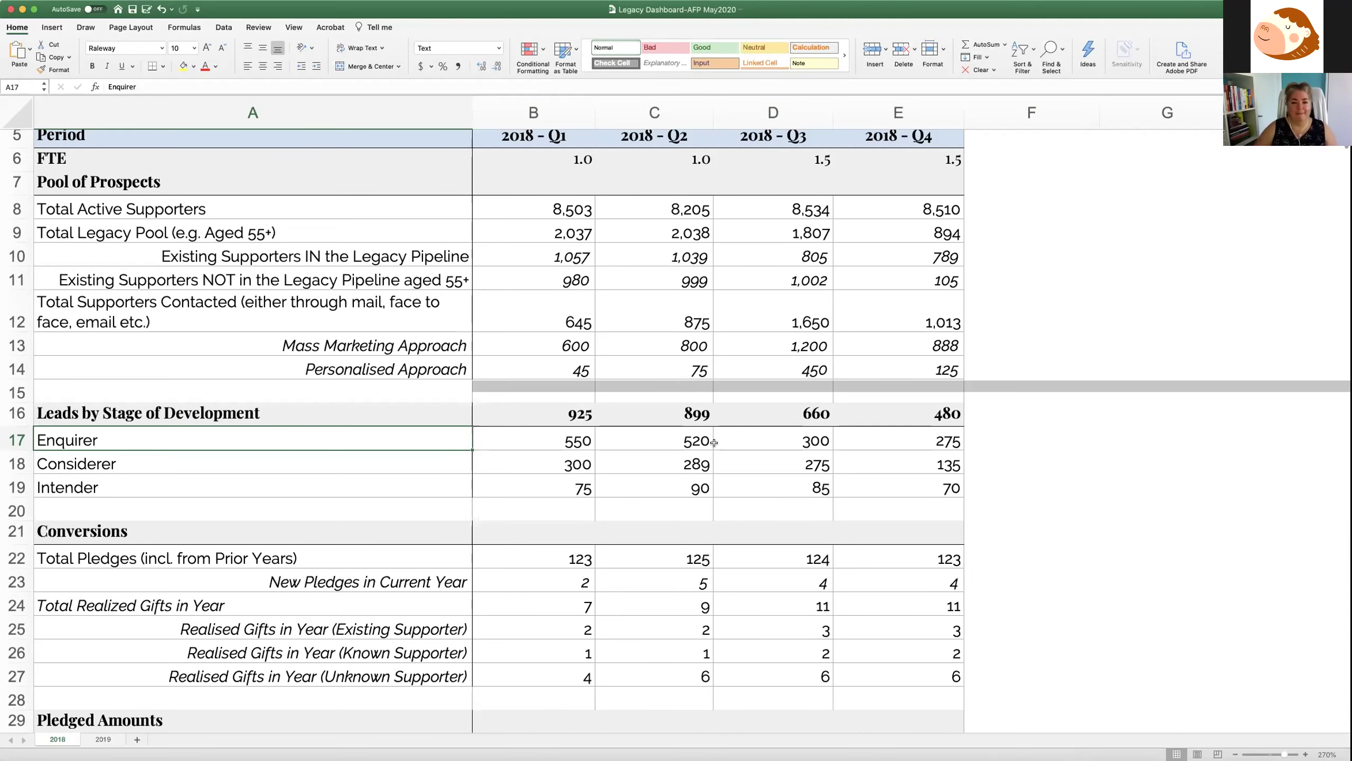
scroll(688, 447, "down", 5)
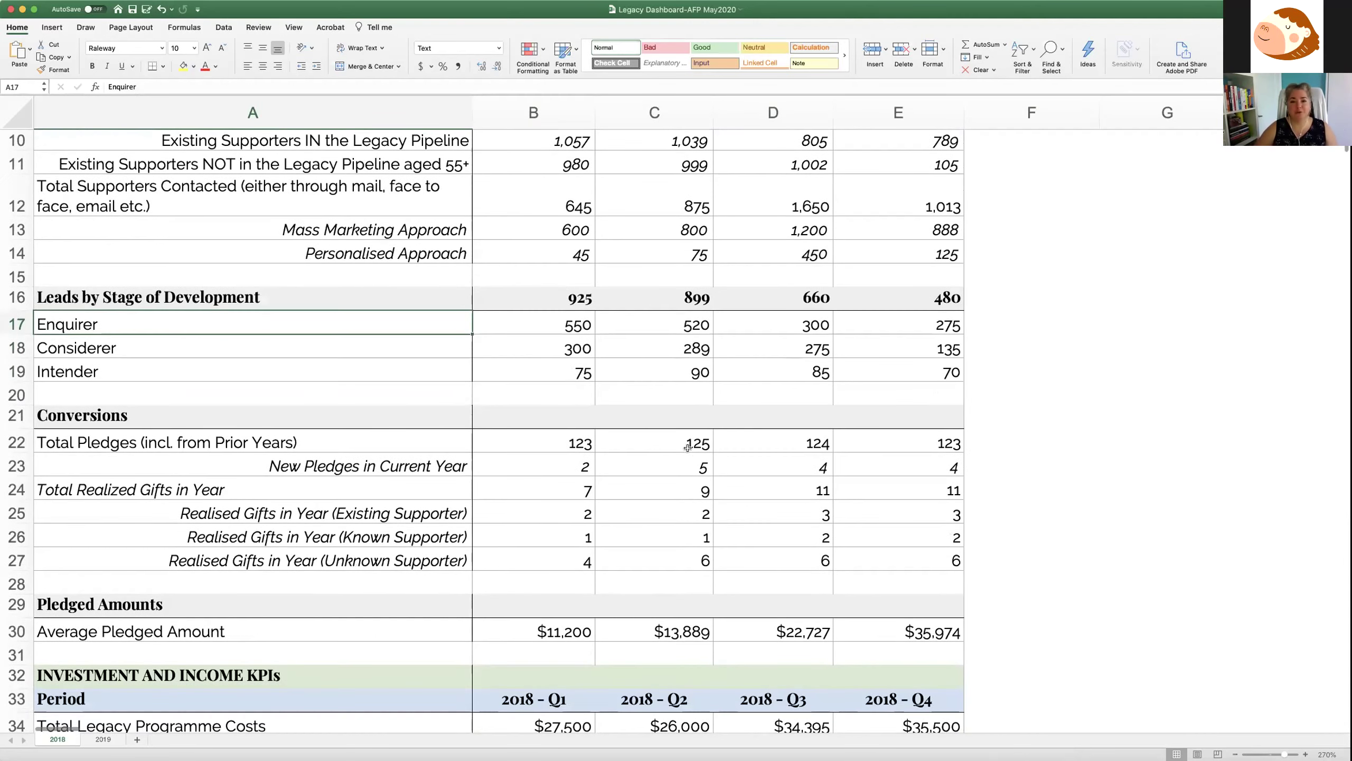
scroll(687, 448, "down", 4)
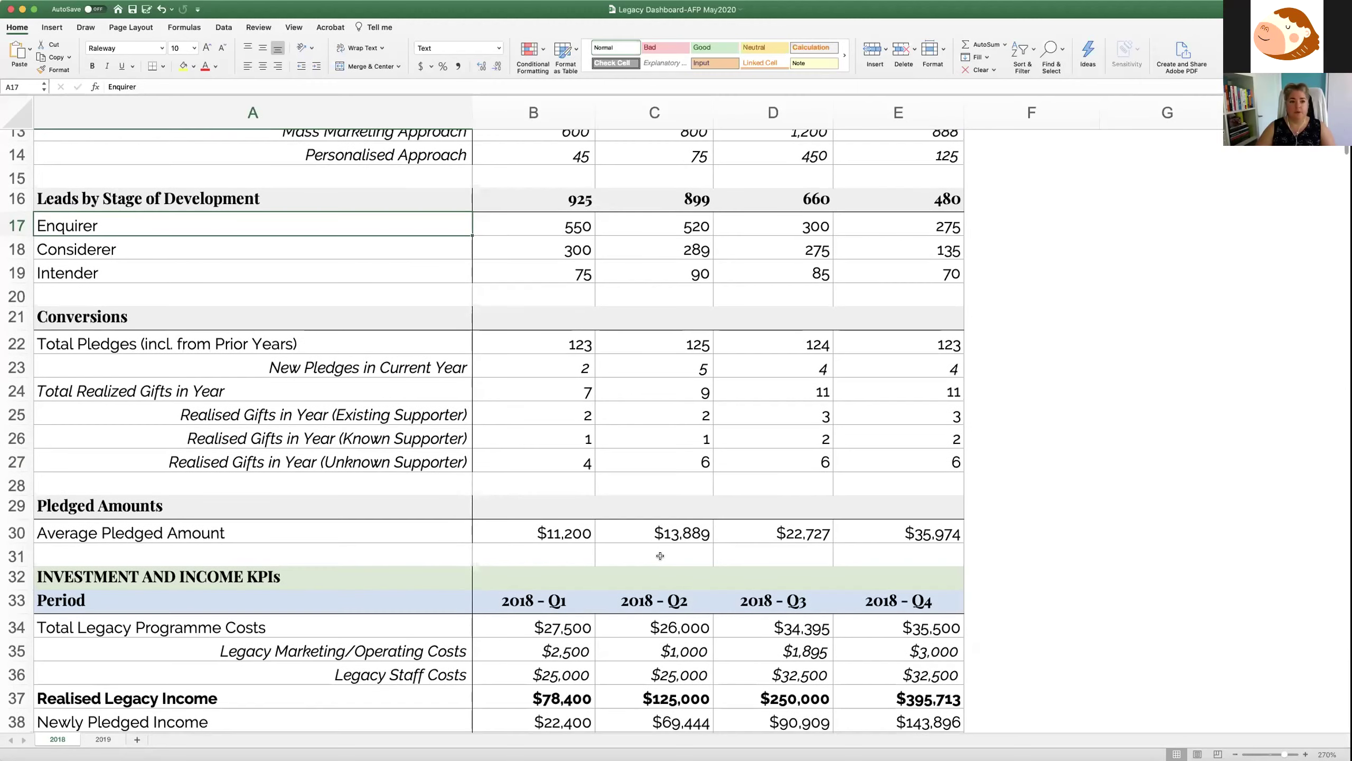
scroll(659, 480, "up", 6)
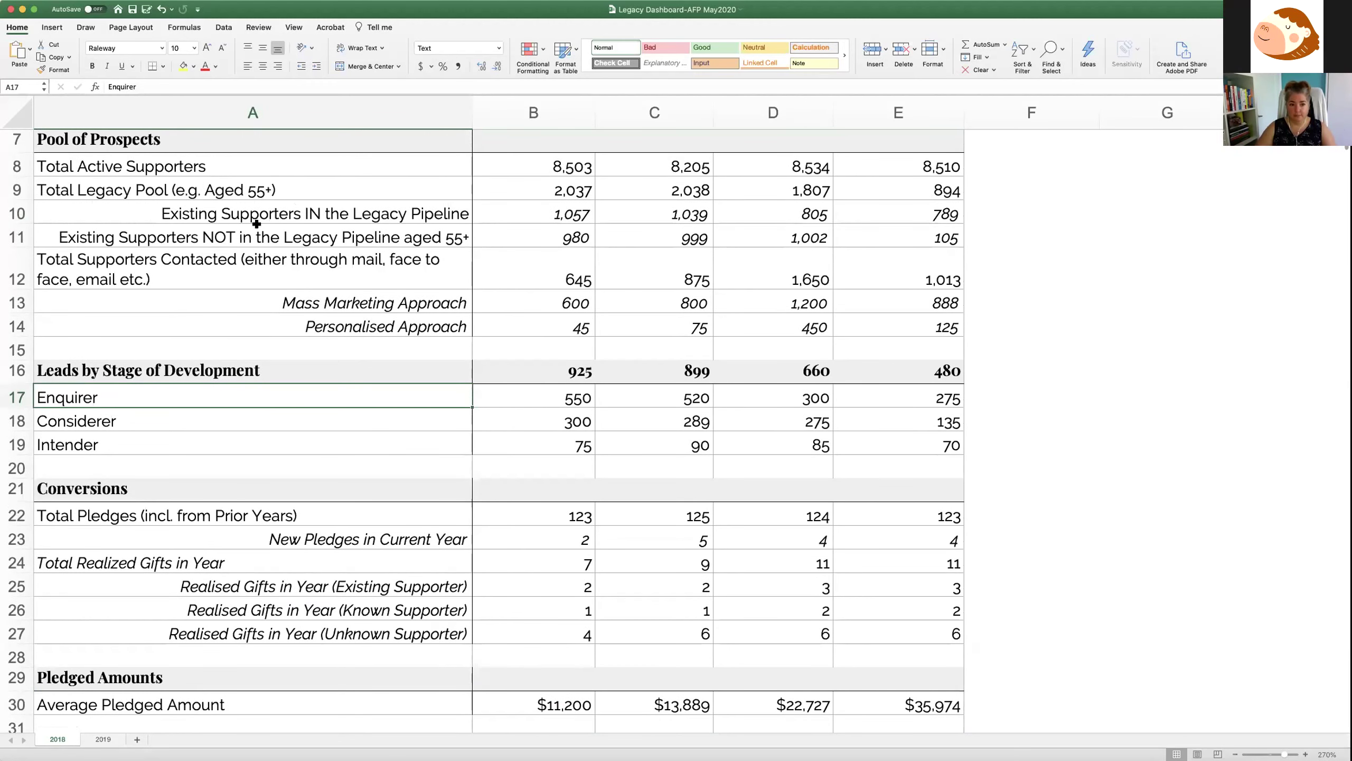
scroll(353, 433, "down", 1)
scroll(355, 435, "down", 6)
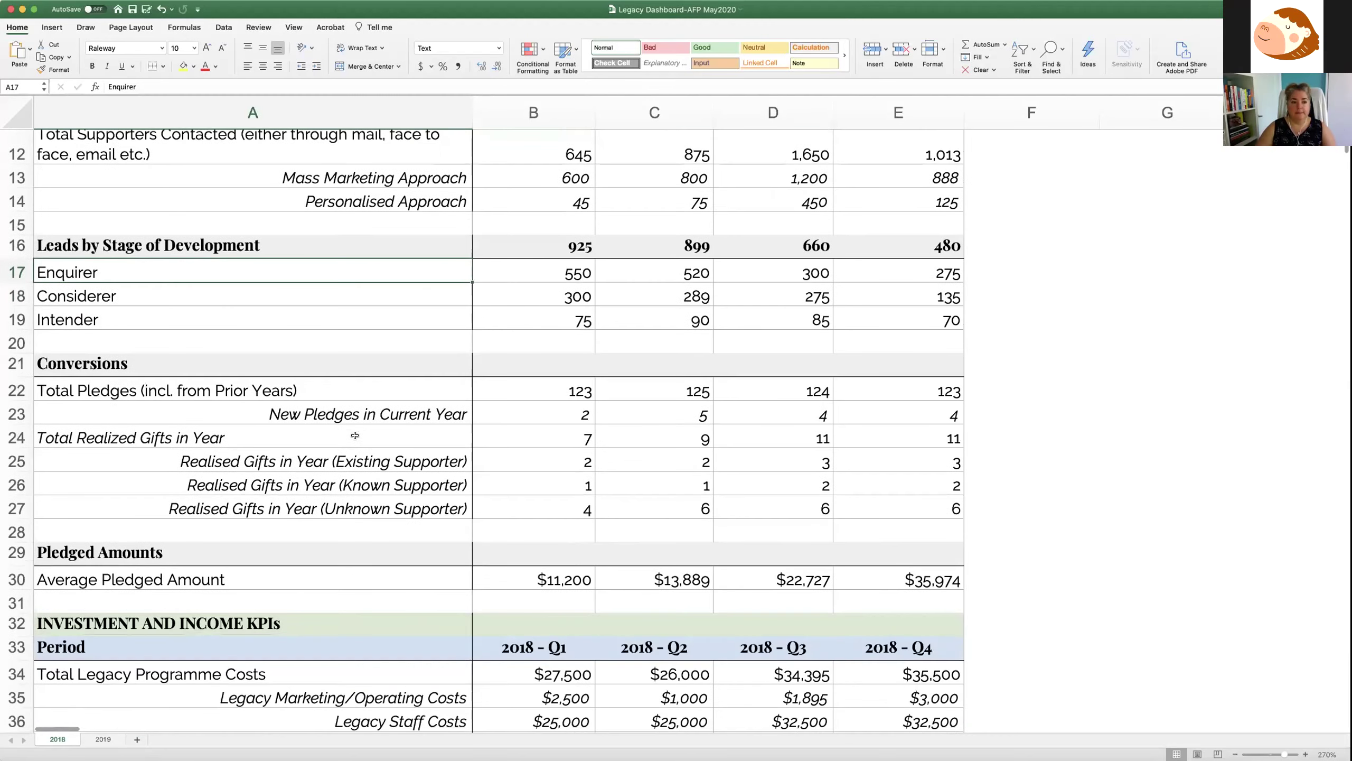
scroll(355, 435, "down", 2)
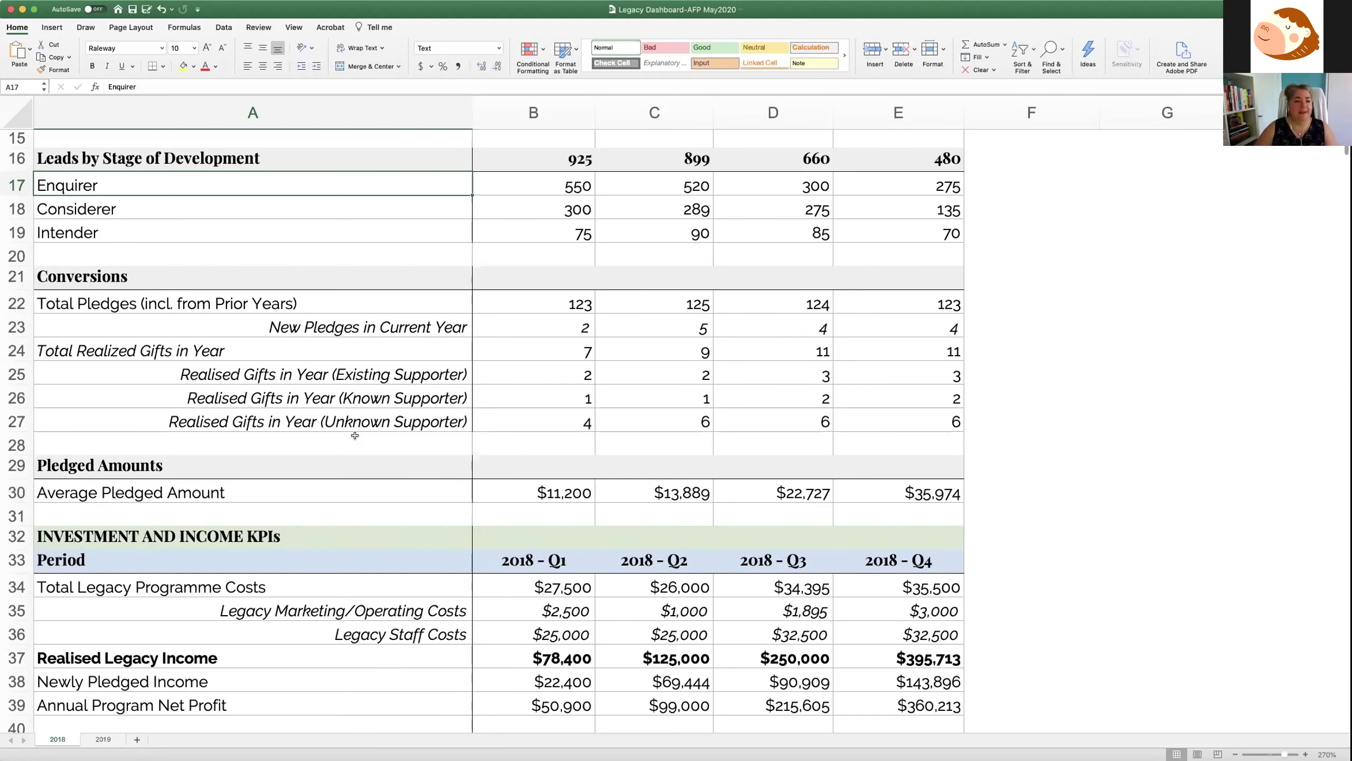
Highlight the Conversions rows in turn: Total Pledges, New Pledges in Current Year, Total Realized Gifts with its breakdown, and Realised Gifts from Existing Supporters
scroll(369, 496, "down", 3)
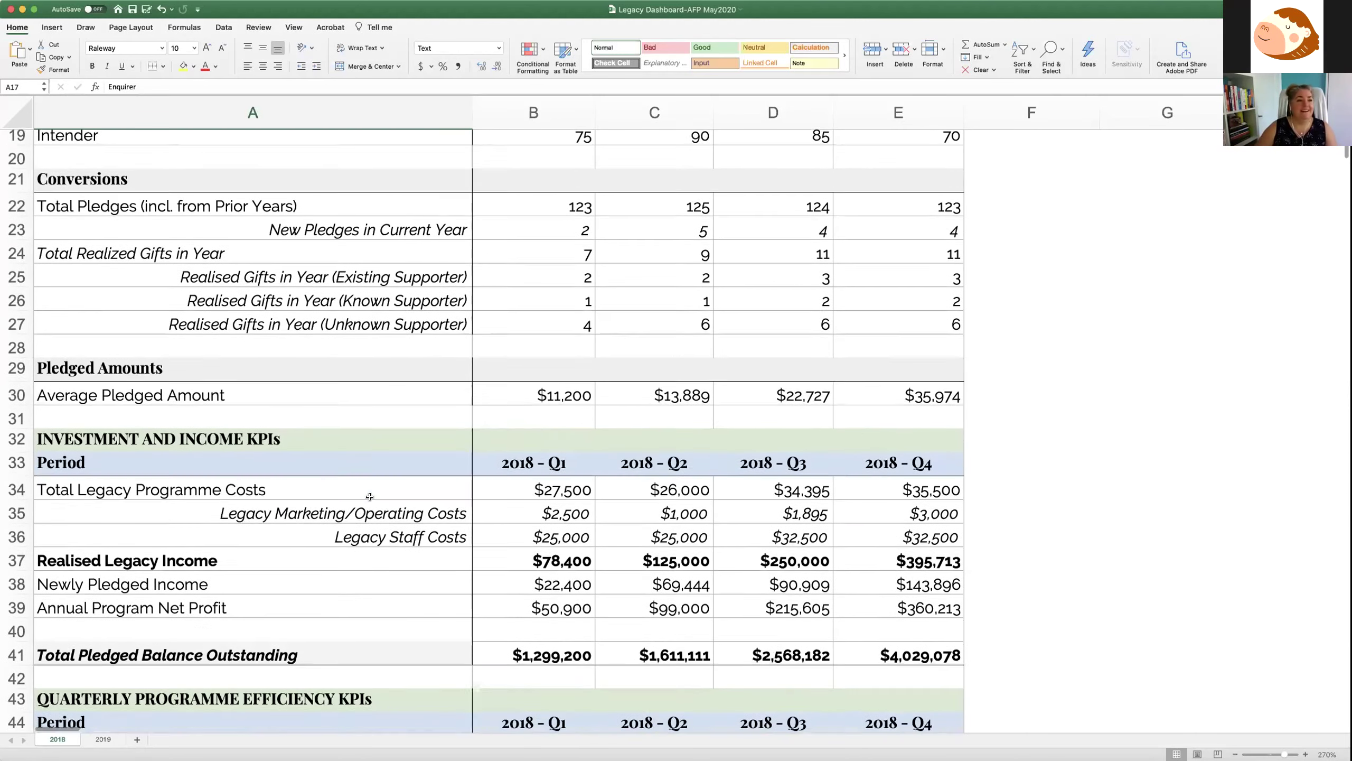
scroll(370, 496, "down", 1)
scroll(369, 496, "down", 1)
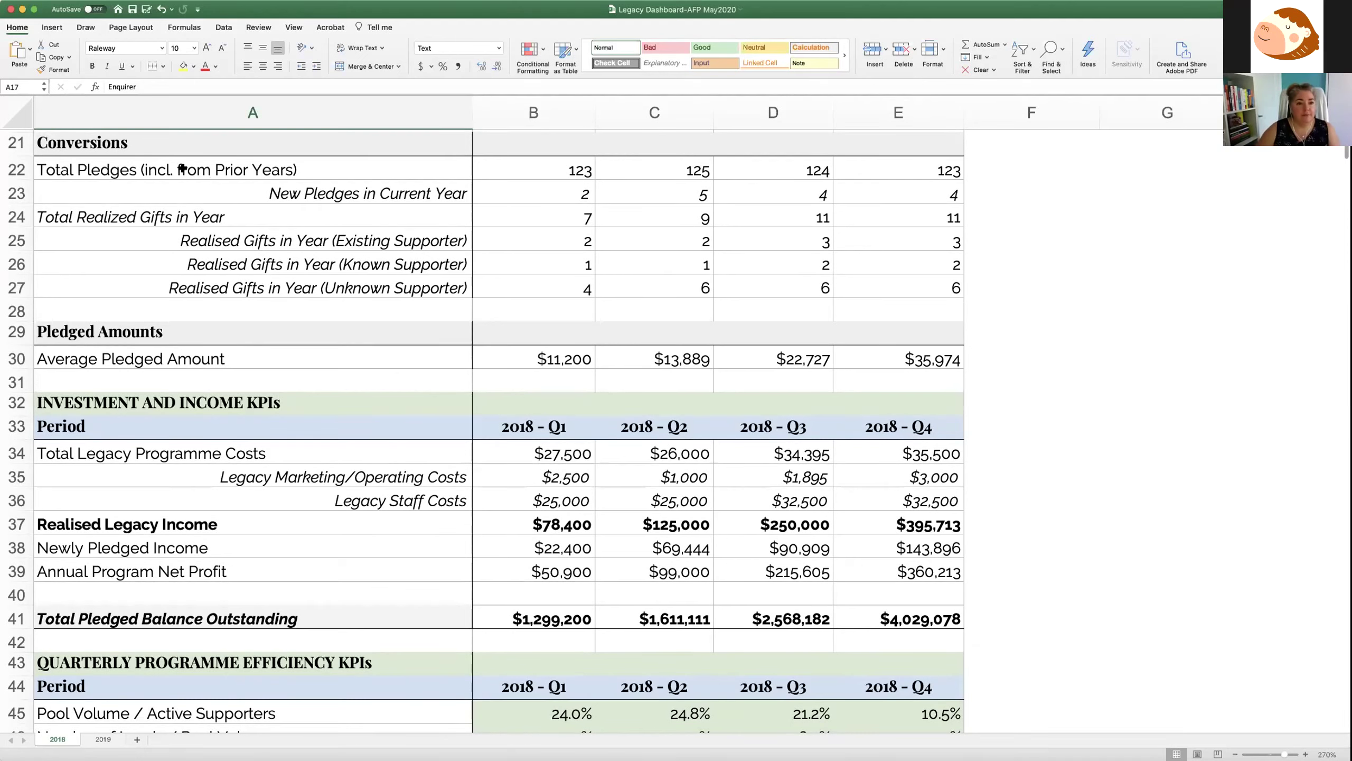
left_click(22, 169)
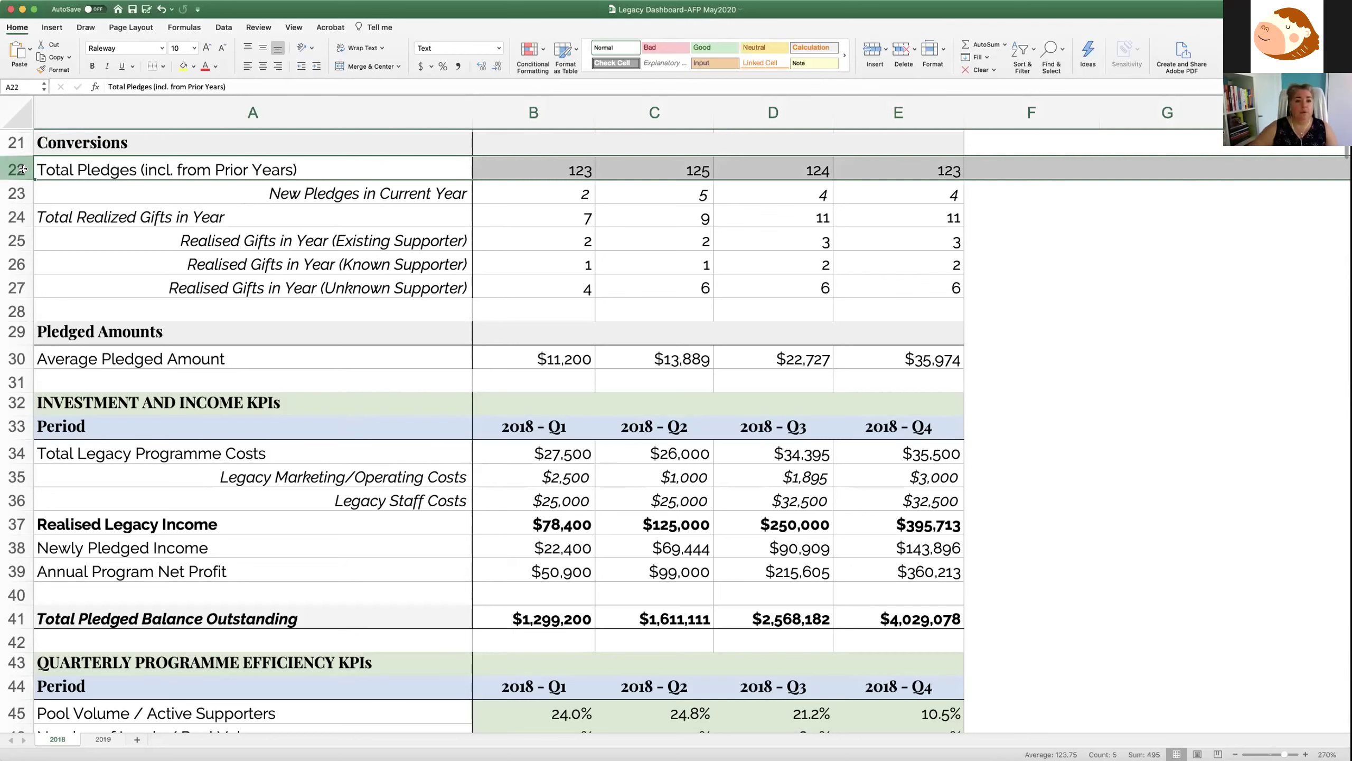
left_click(22, 188)
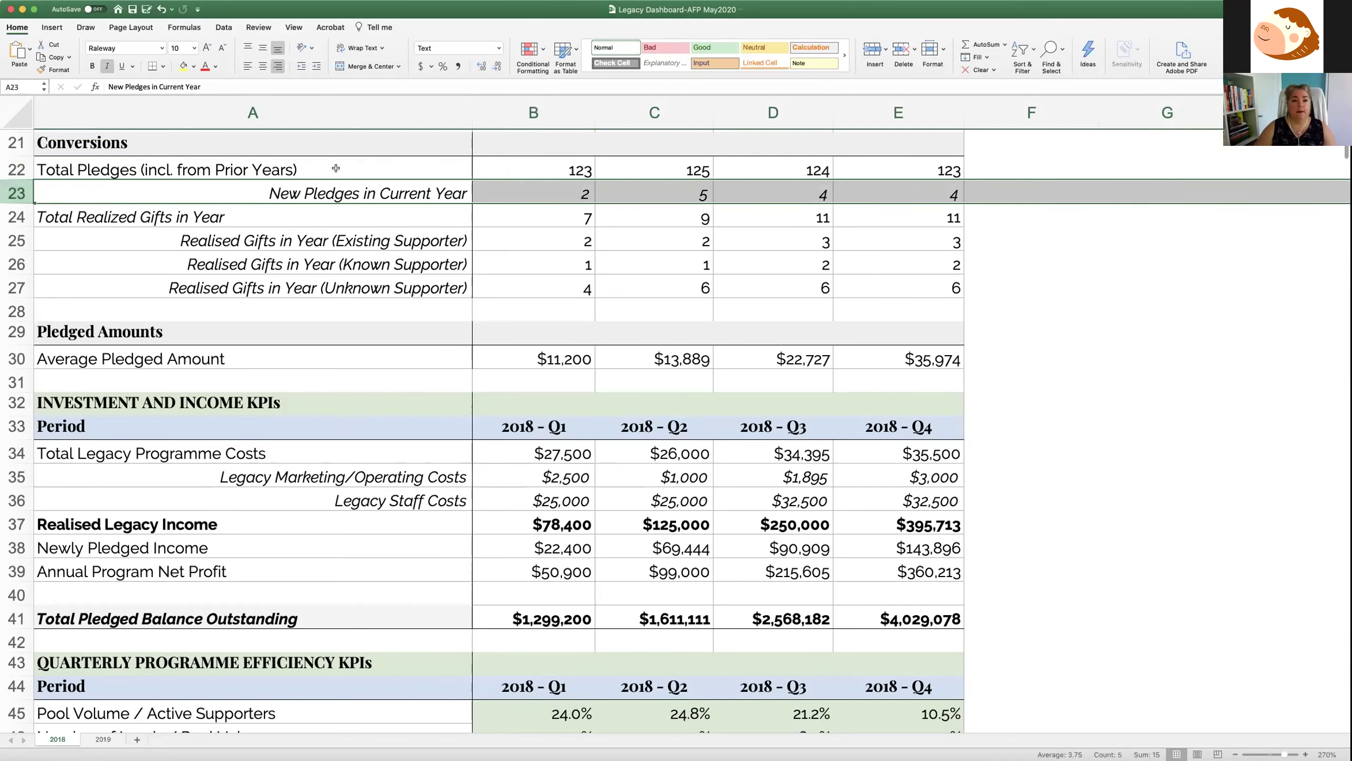
left_click(20, 167)
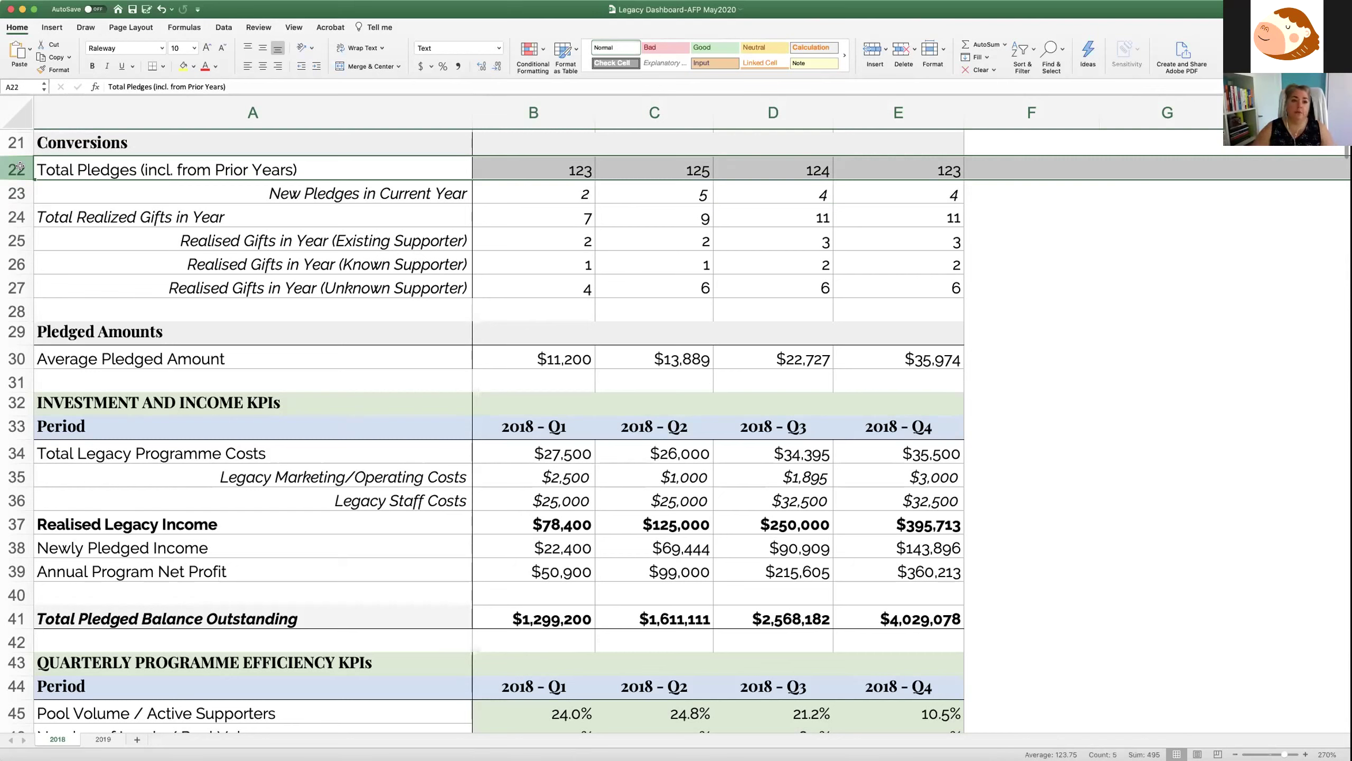
left_click(16, 184)
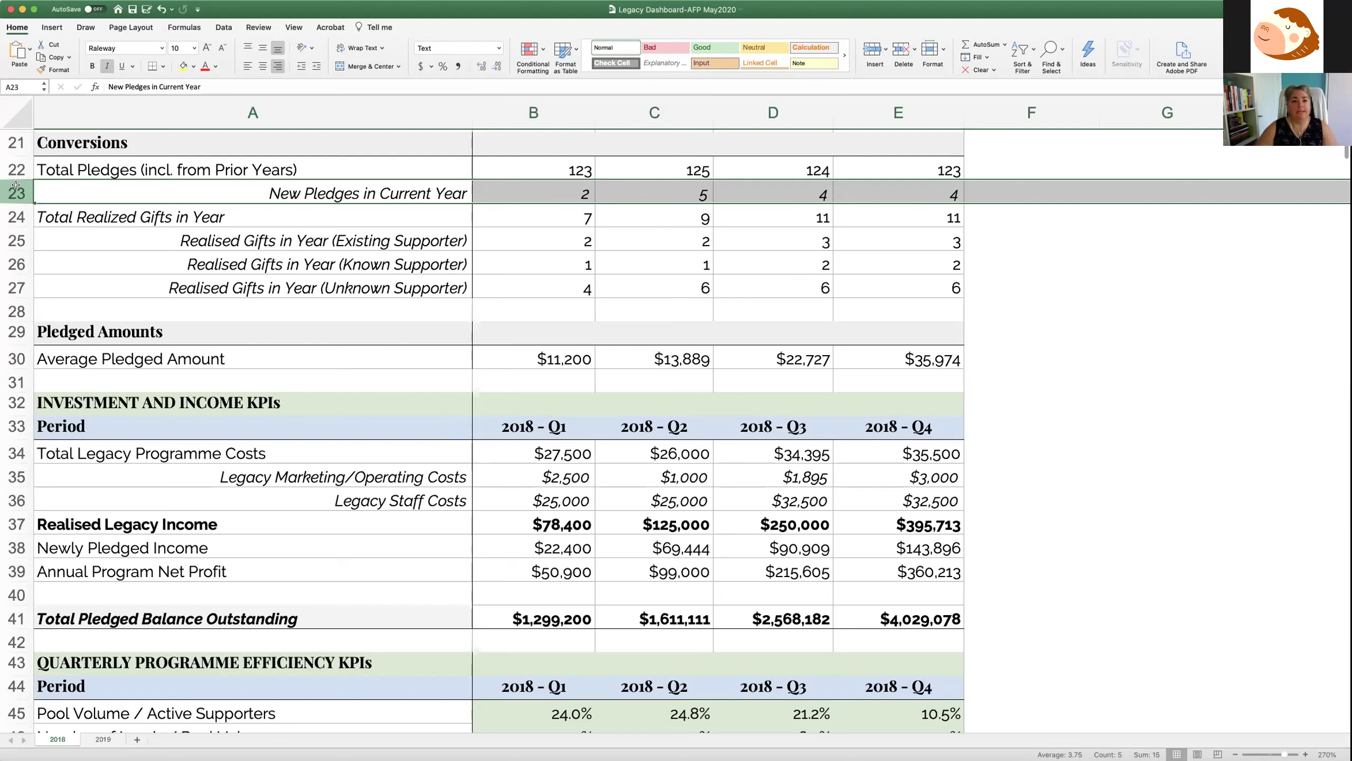
left_click_drag(16, 215, 18, 275)
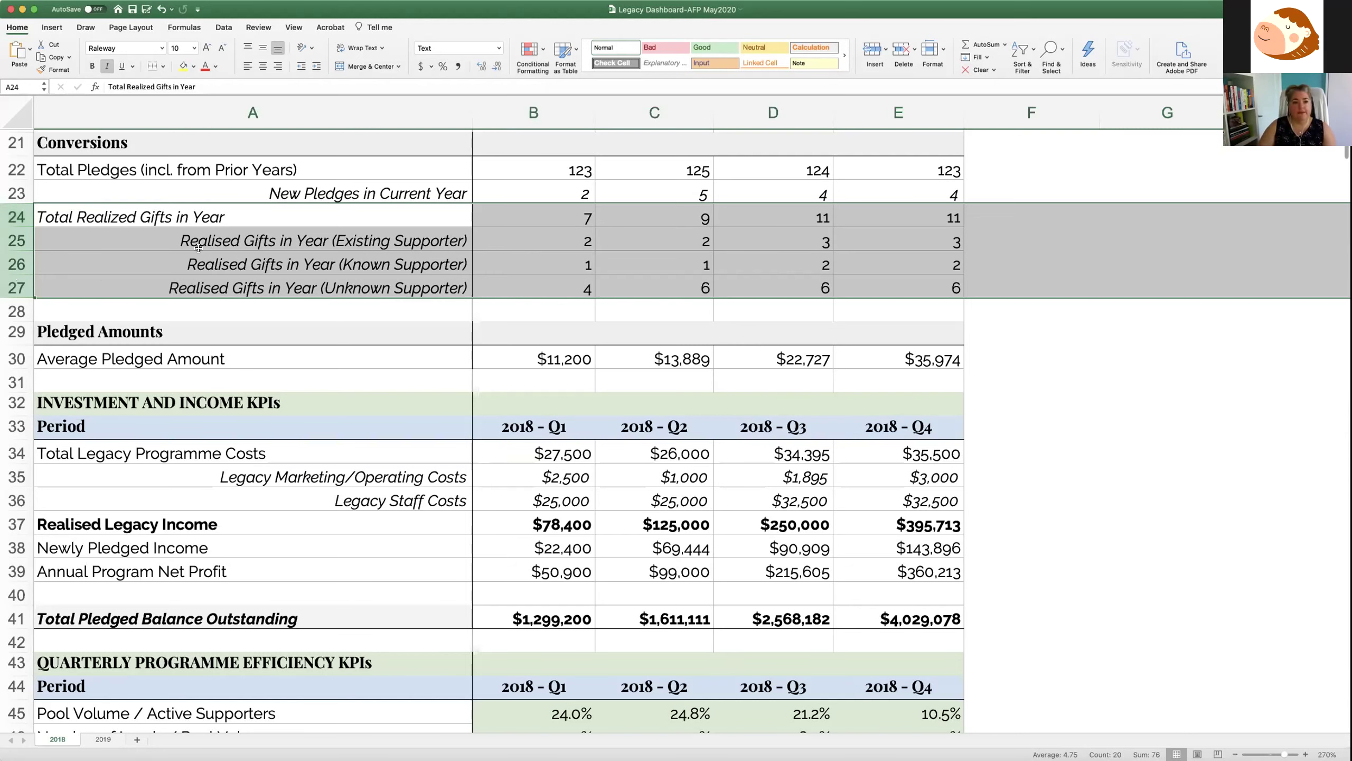
left_click(19, 241)
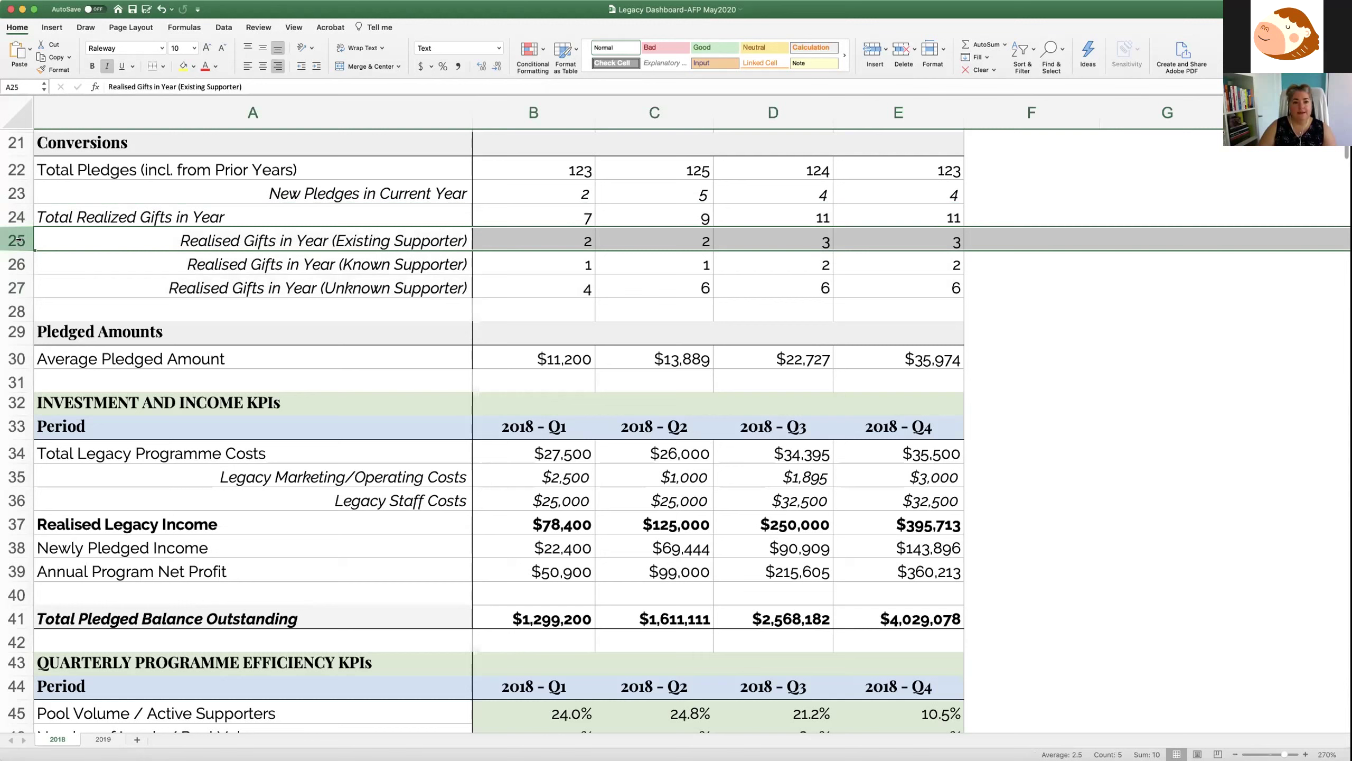
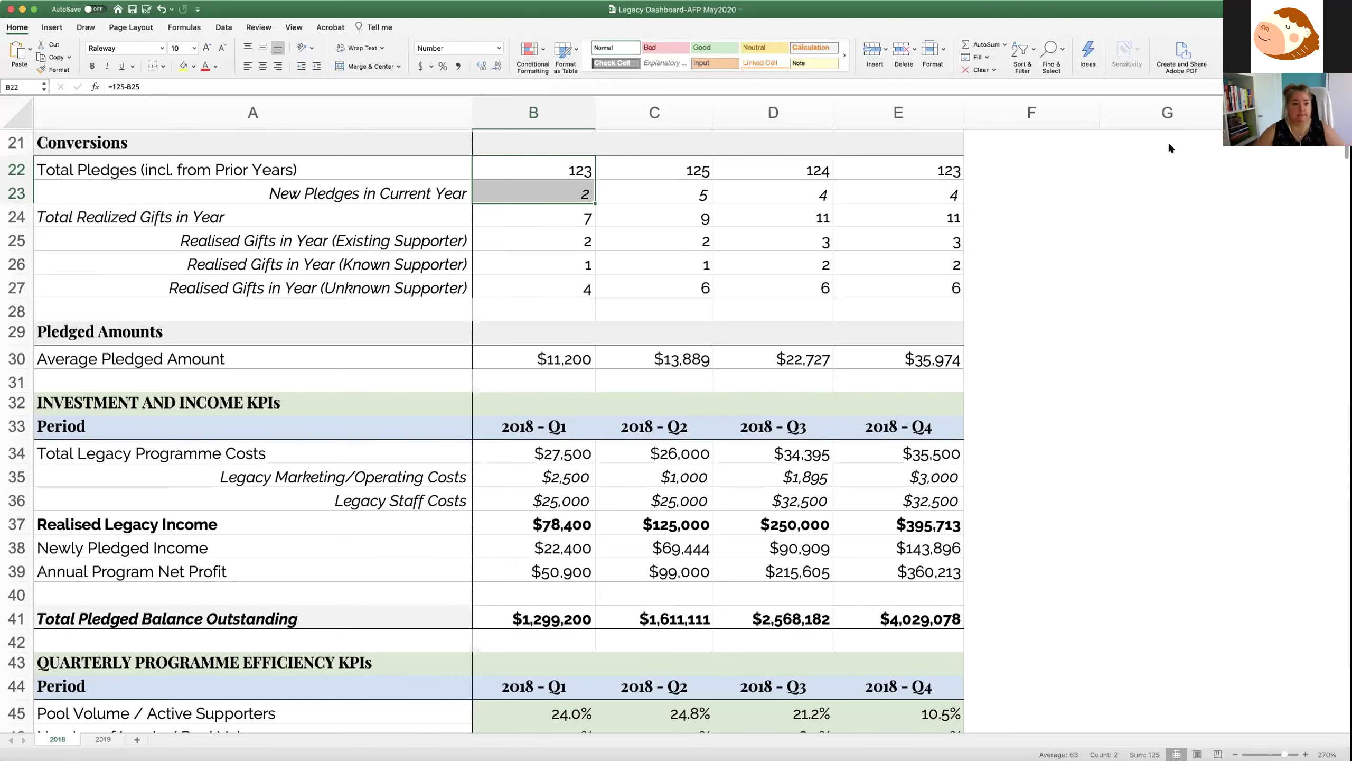
Inspect the 2018 - Q1 Average Pledged Amount formula in B30 alongside the realised income and realised gifts it uses
scroll(844, 276, "down", 3)
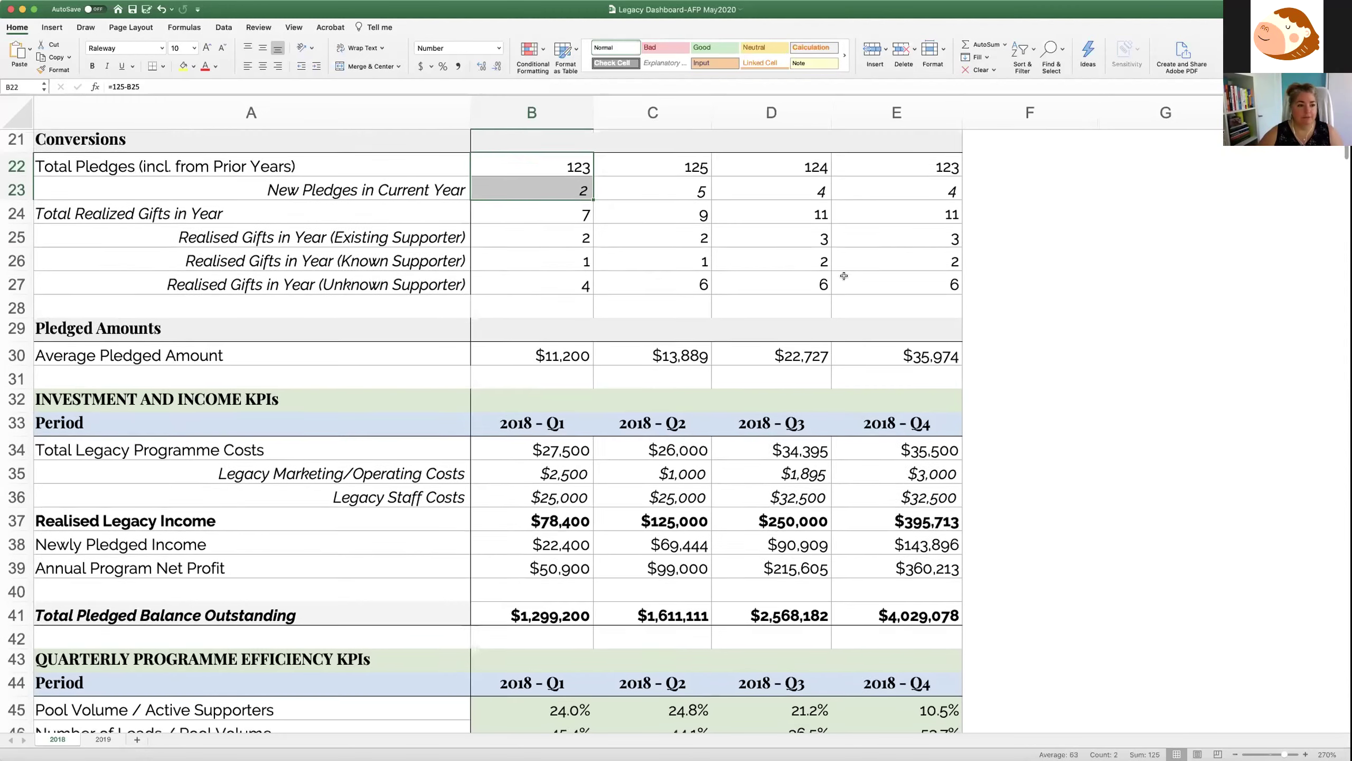
scroll(844, 276, "down", 1)
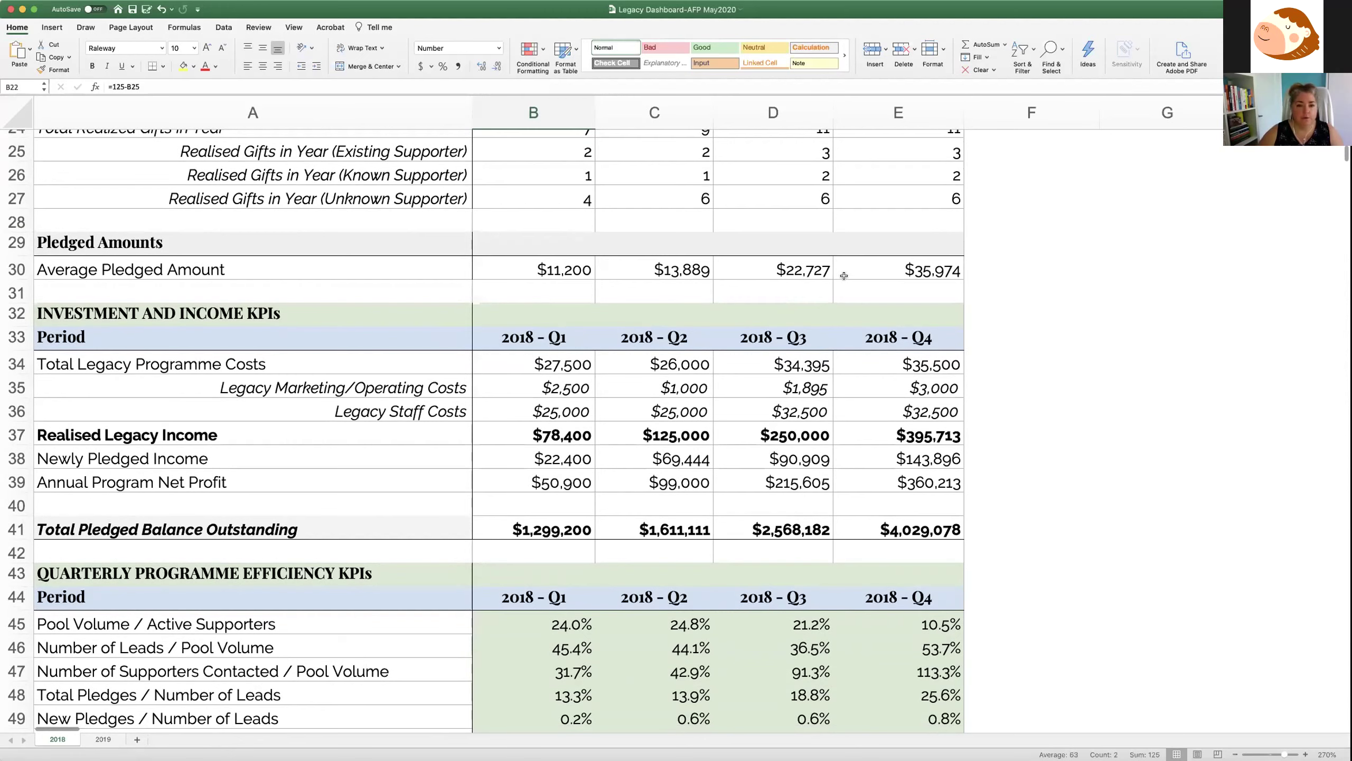
left_click(550, 273)
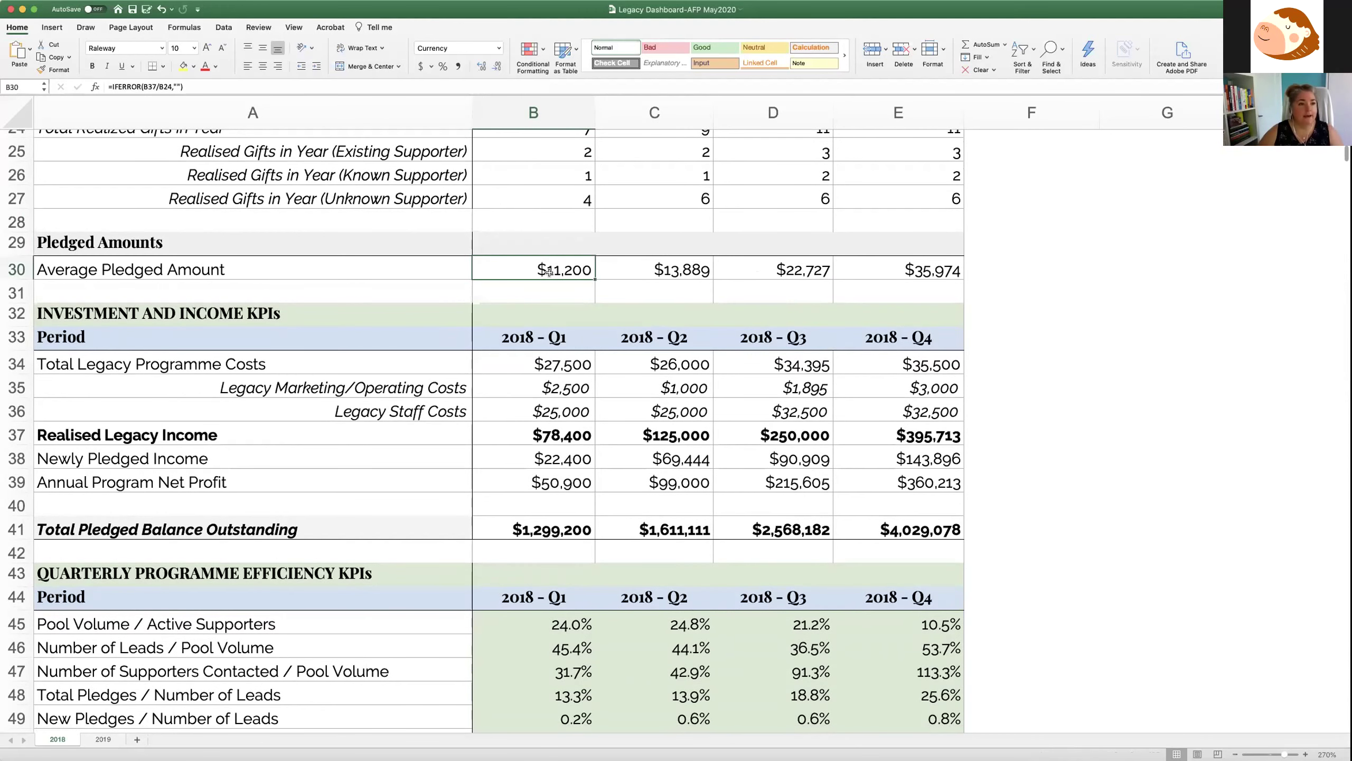
scroll(433, 300, "up", 1)
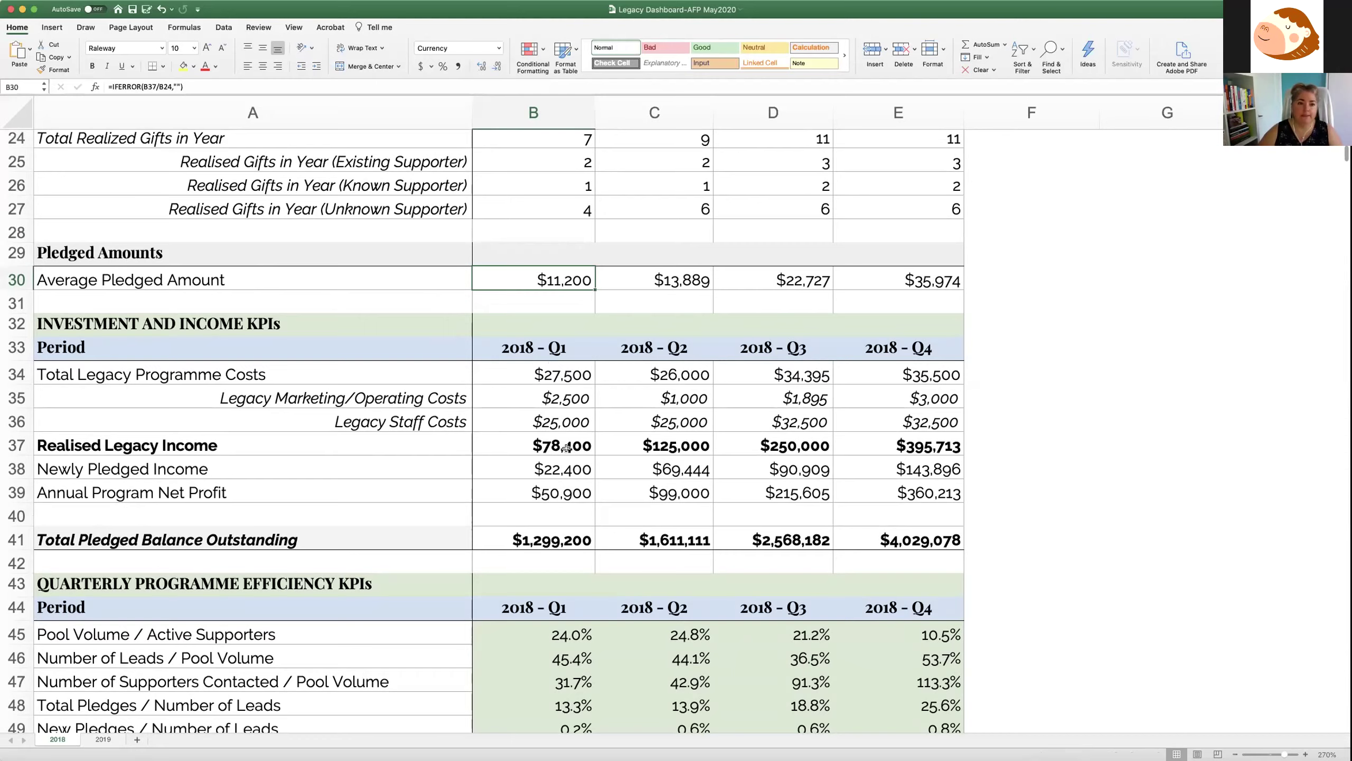
scroll(566, 448, "up", 4)
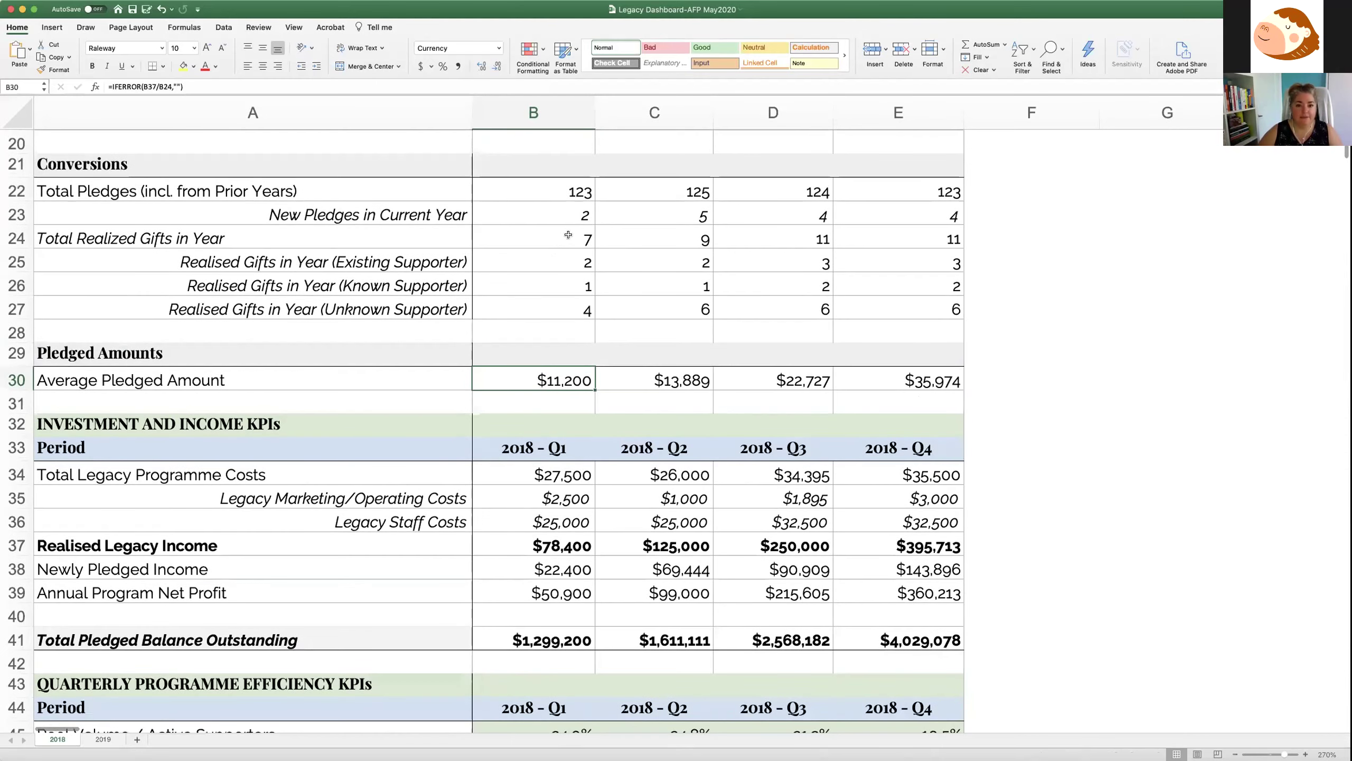
scroll(553, 456, "down", 1)
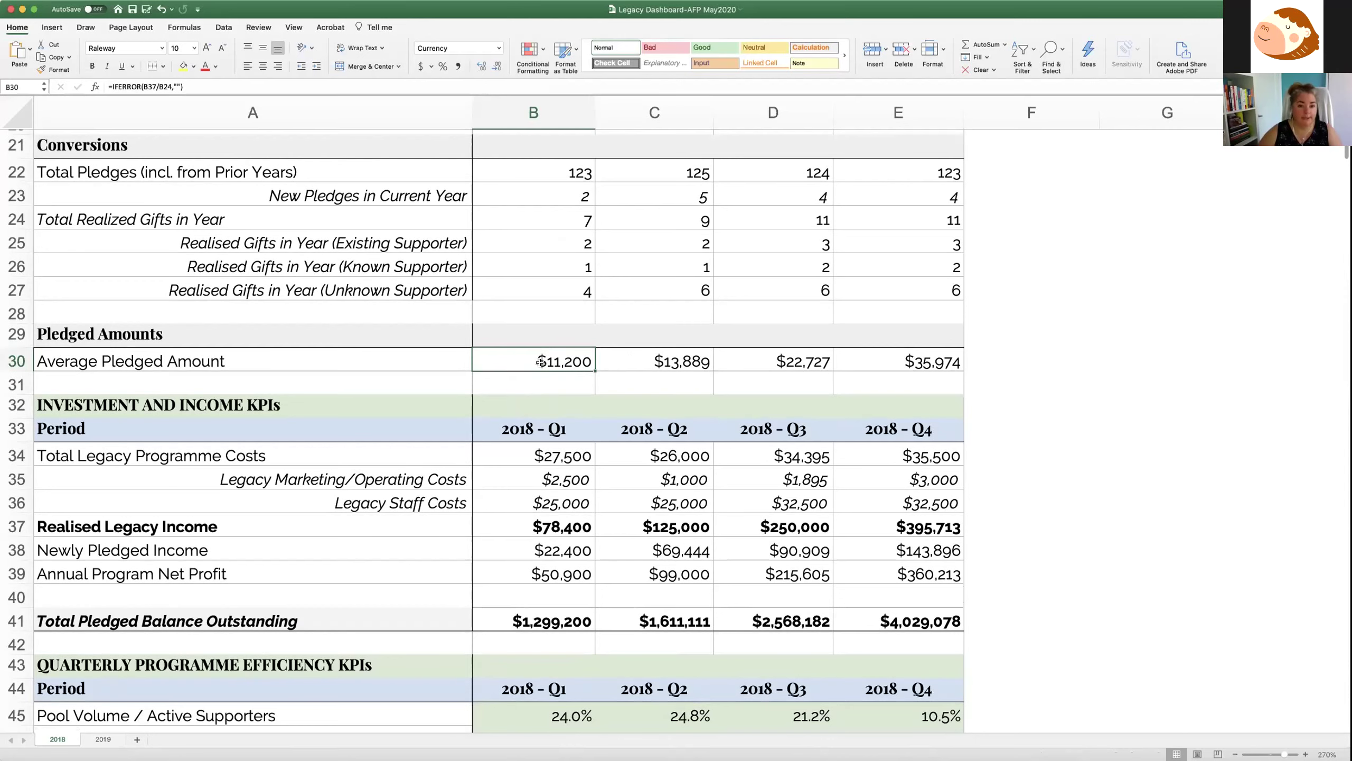
scroll(568, 495, "down", 8)
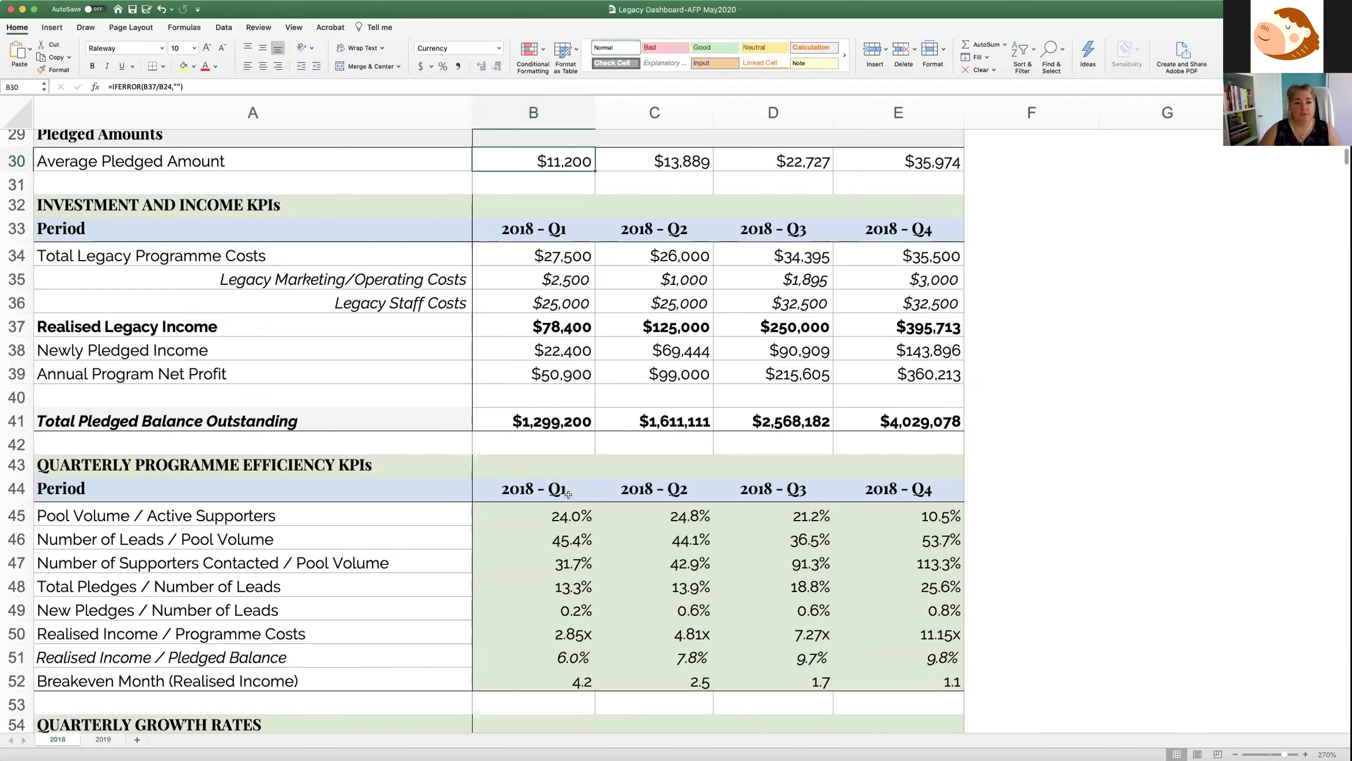
Highlight programme cost rows 34 to 36, then examine the Newly Pledged Income label and the Q1 Annual Program Net Profit formula
left_click(15, 254)
left_click_drag(15, 254, 14, 300)
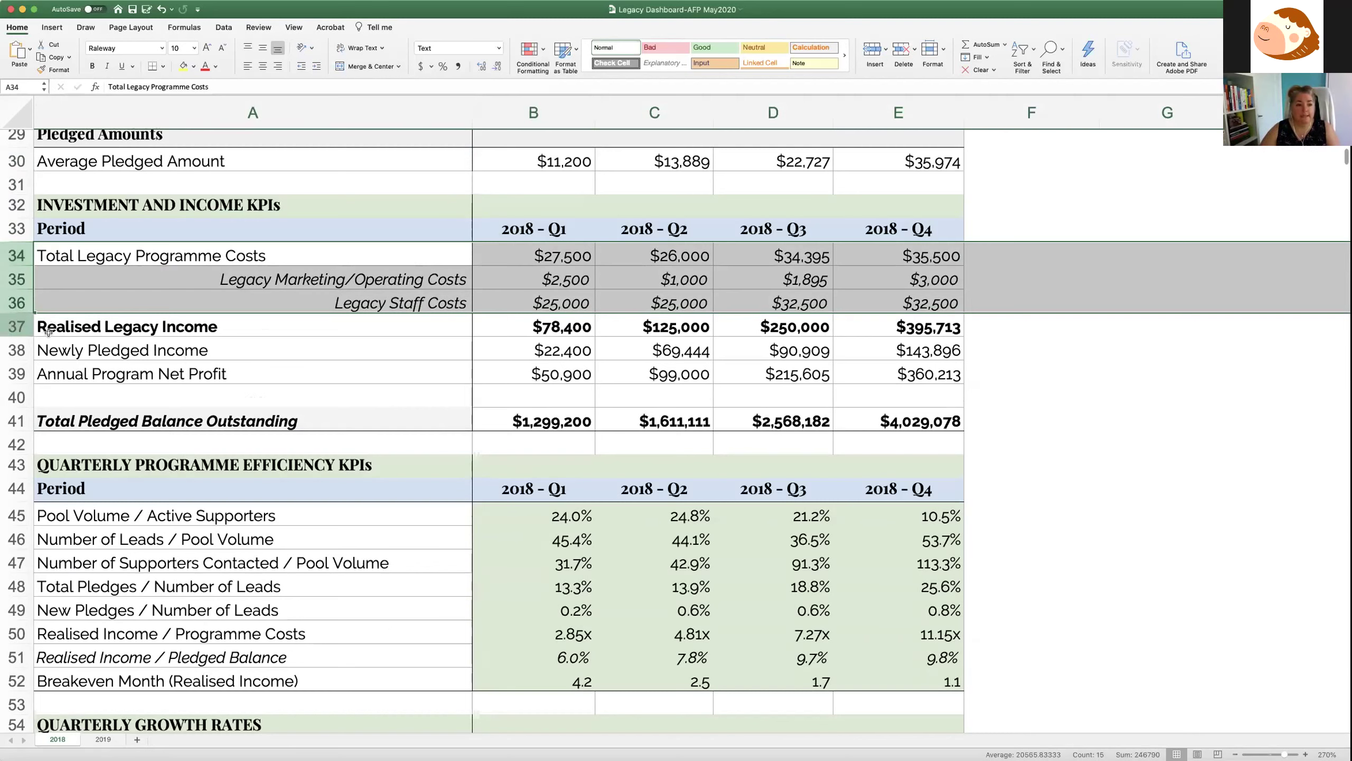
left_click(72, 349)
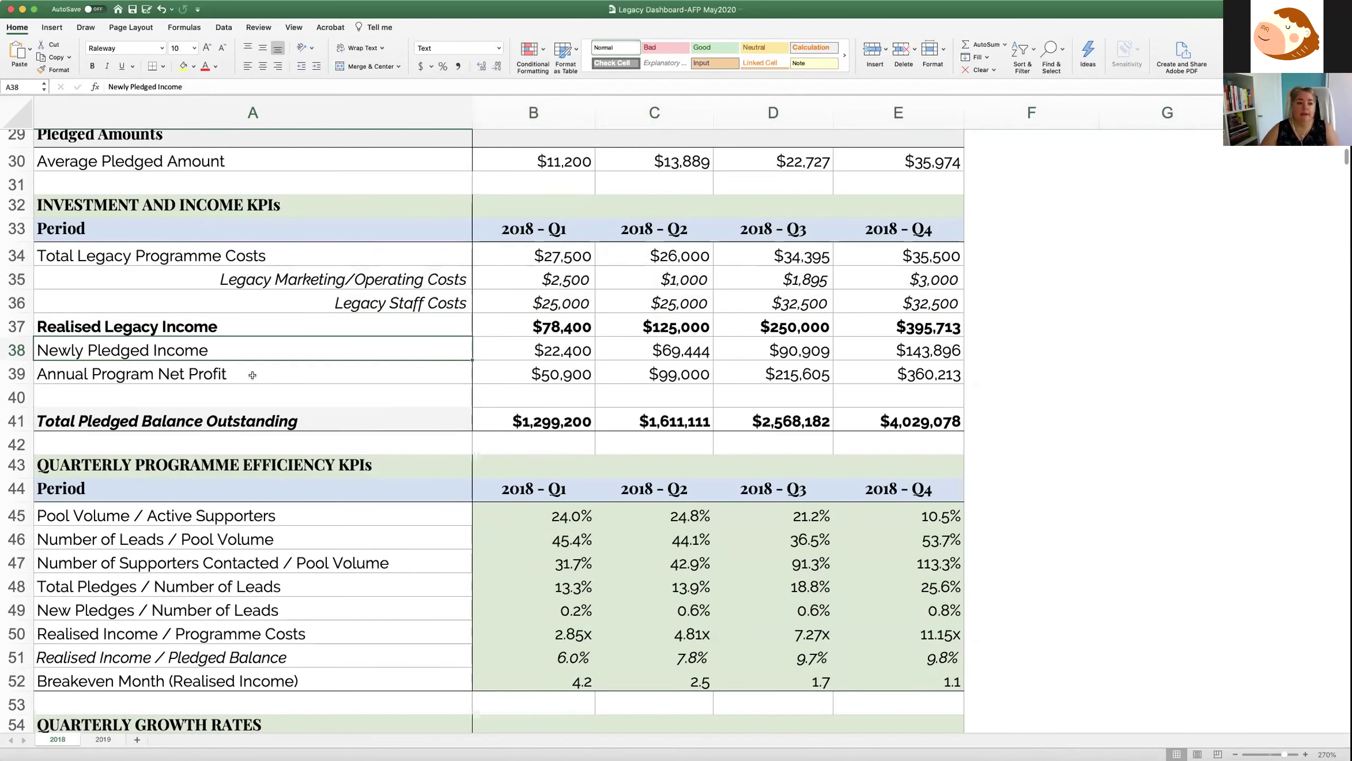
left_click(546, 377)
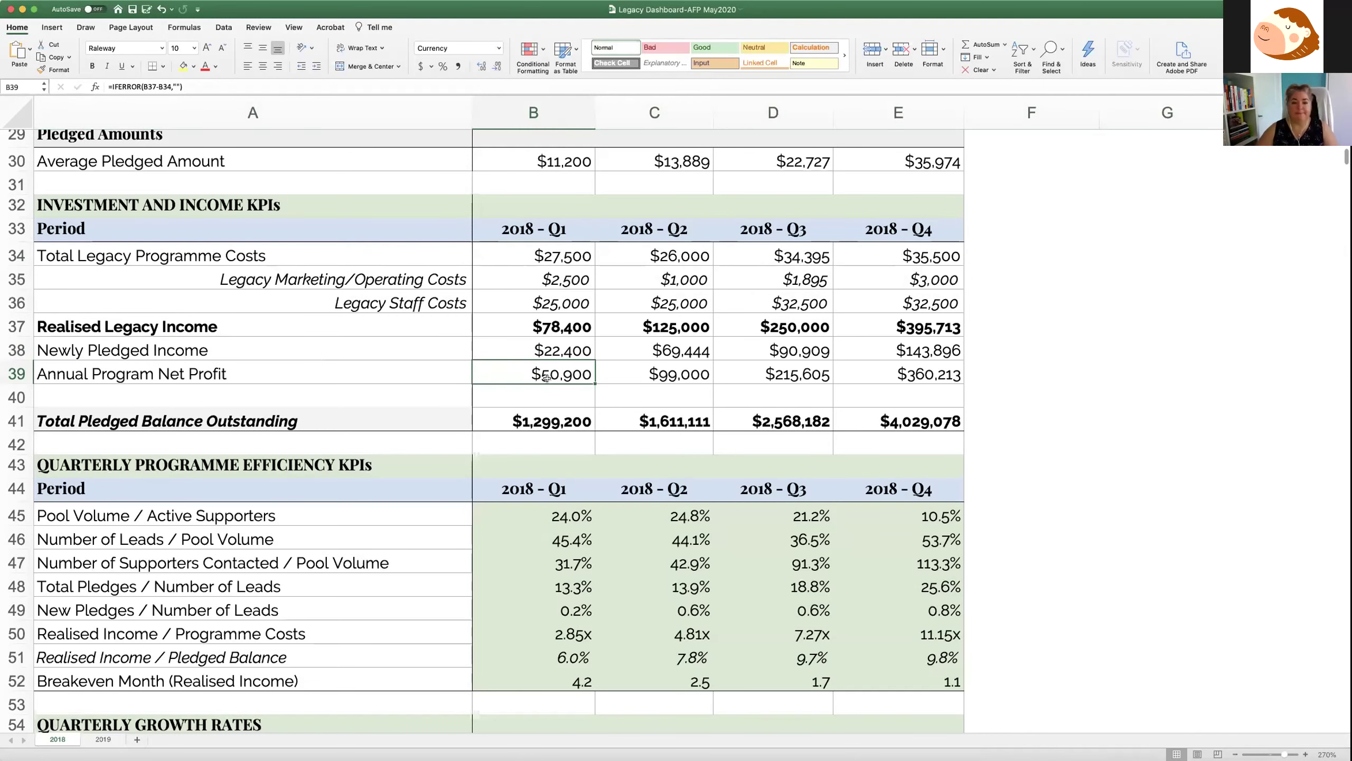
Inspect the Q1 Total Pledged Balance Outstanding formula in B41 and highlight row 41 while reviewing the pledge figures above it
scroll(546, 378, "down", 3)
left_click(525, 345)
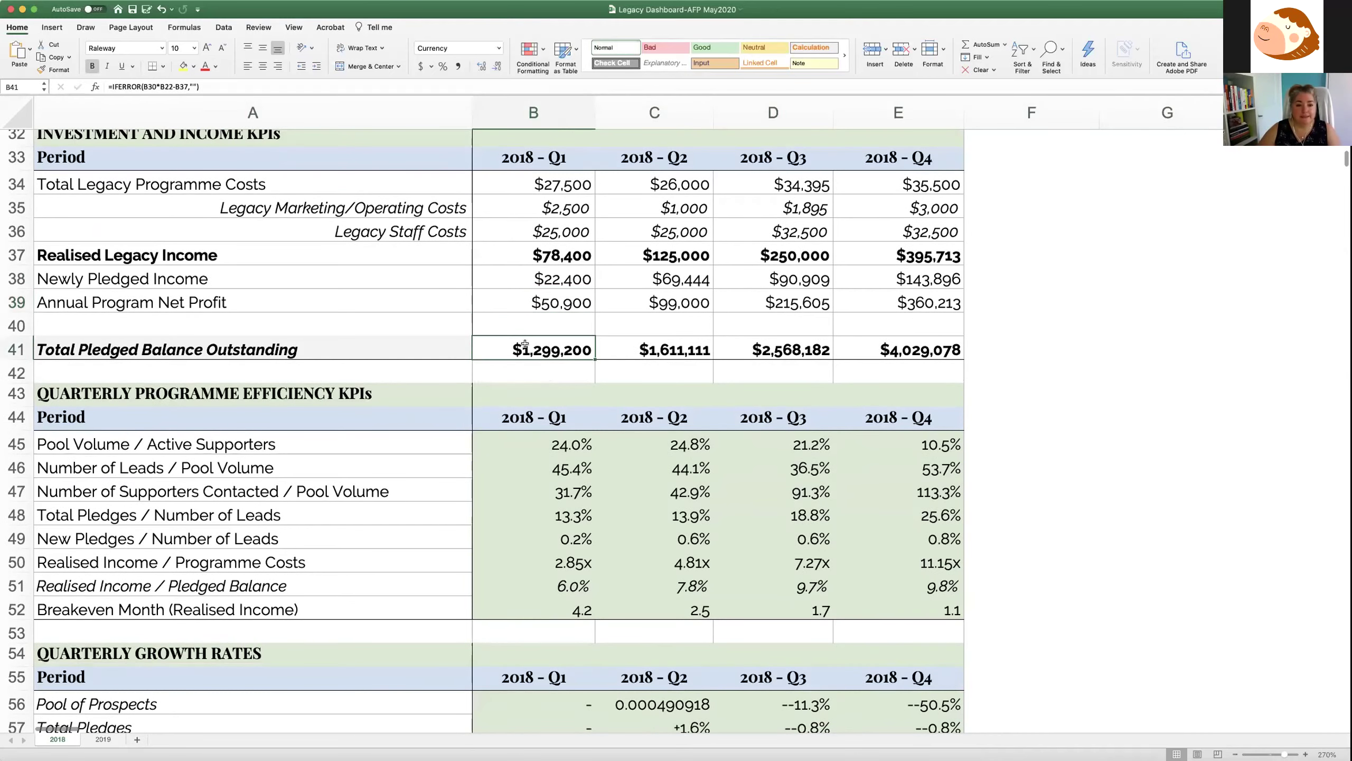
left_click(26, 353)
scroll(587, 342, "up", 4)
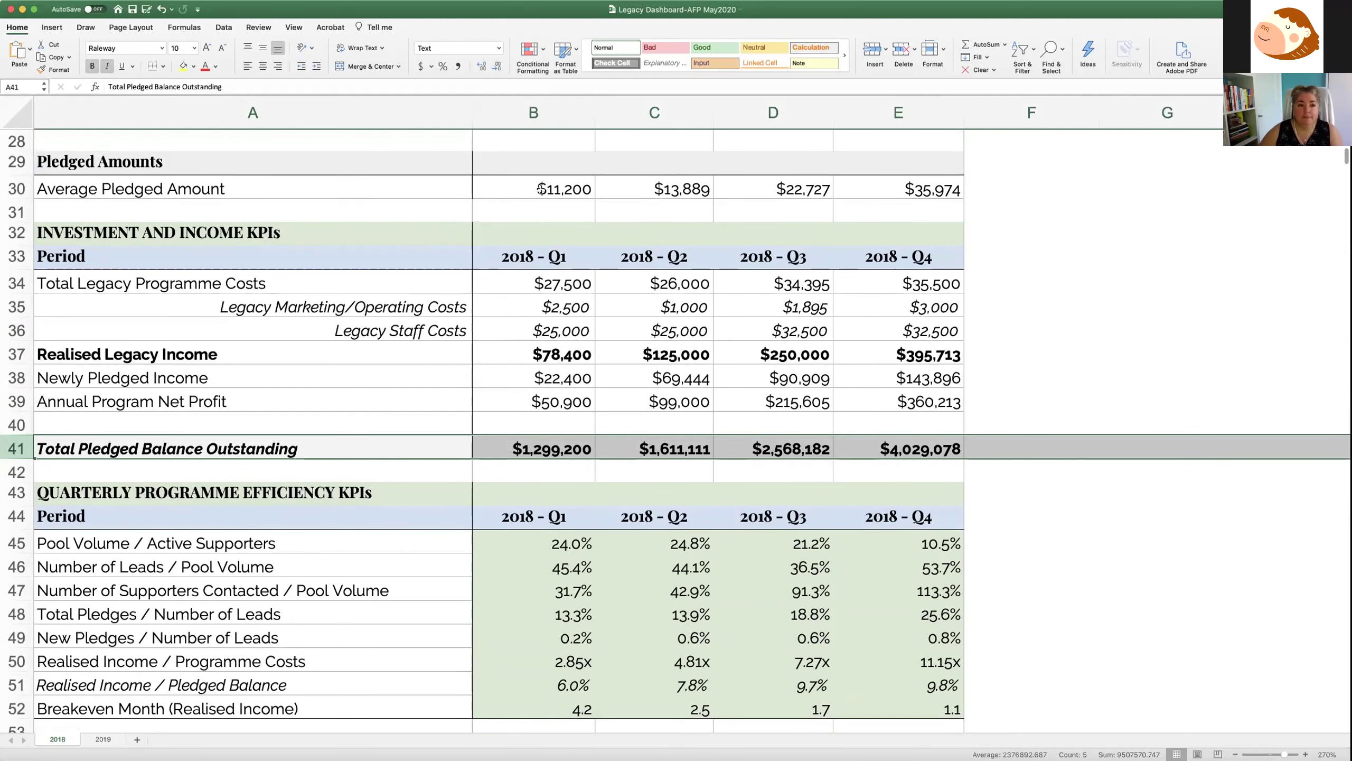
scroll(541, 189, "up", 7)
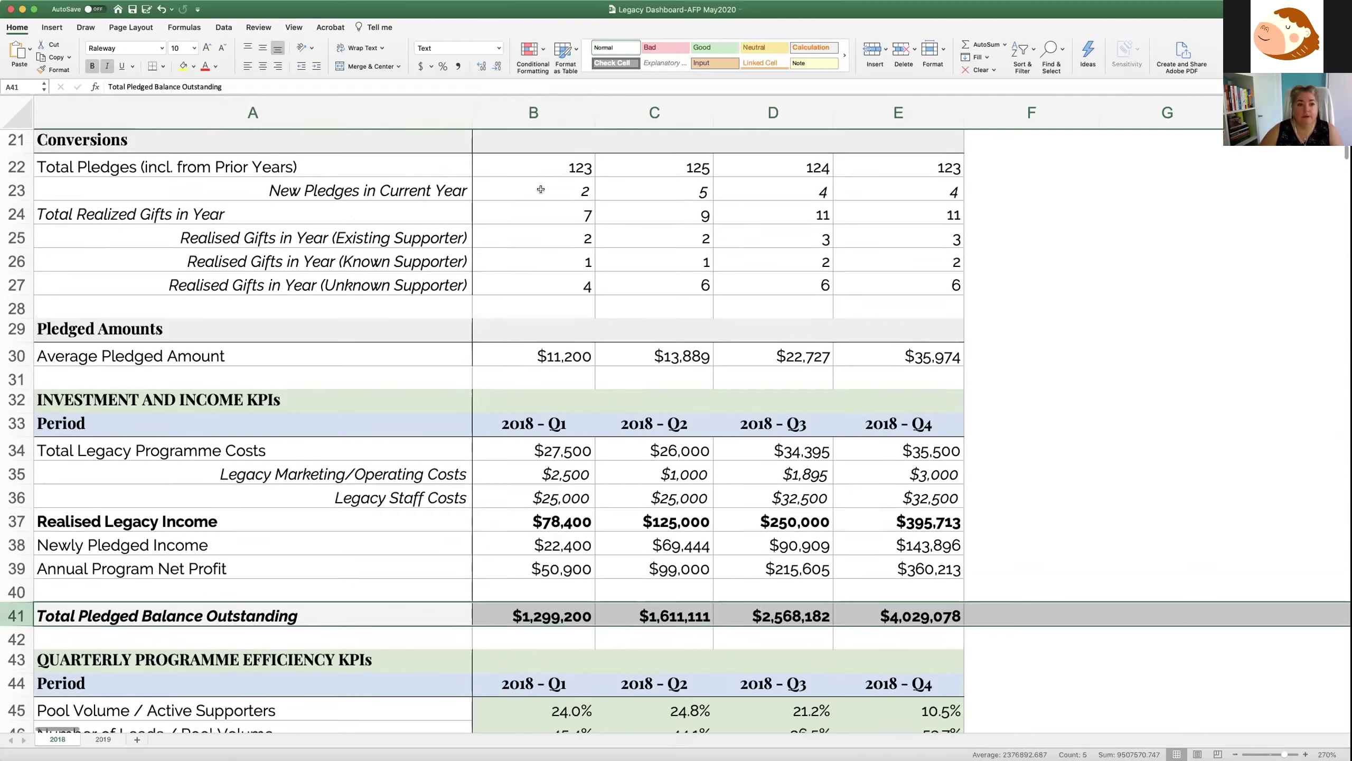
Trace the Q1 figures from lead stages B17:B19 through Total Pledges and Average Pledged Amount to Total Pledged Balance Outstanding in B41
scroll(541, 189, "up", 2)
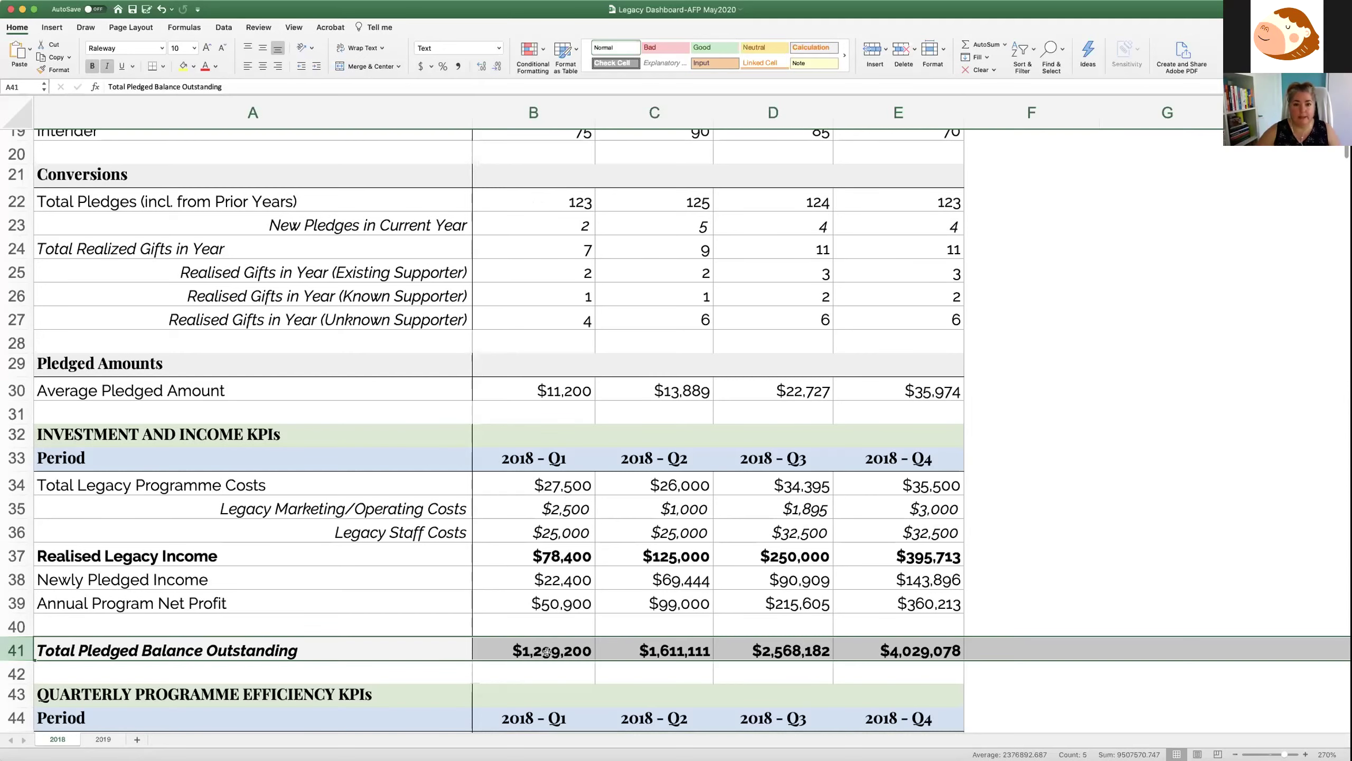
scroll(528, 421, "up", 5)
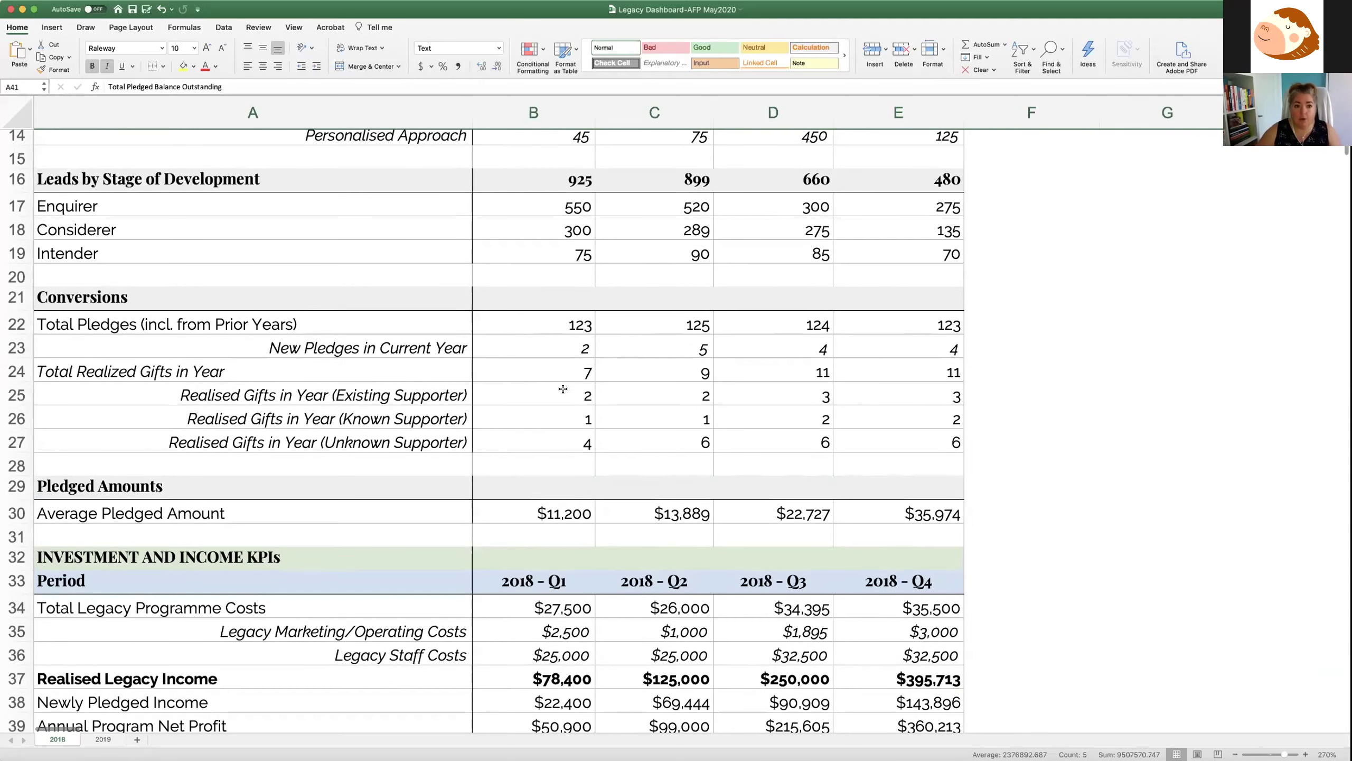
left_click(543, 317)
left_click_drag(537, 207, 540, 245)
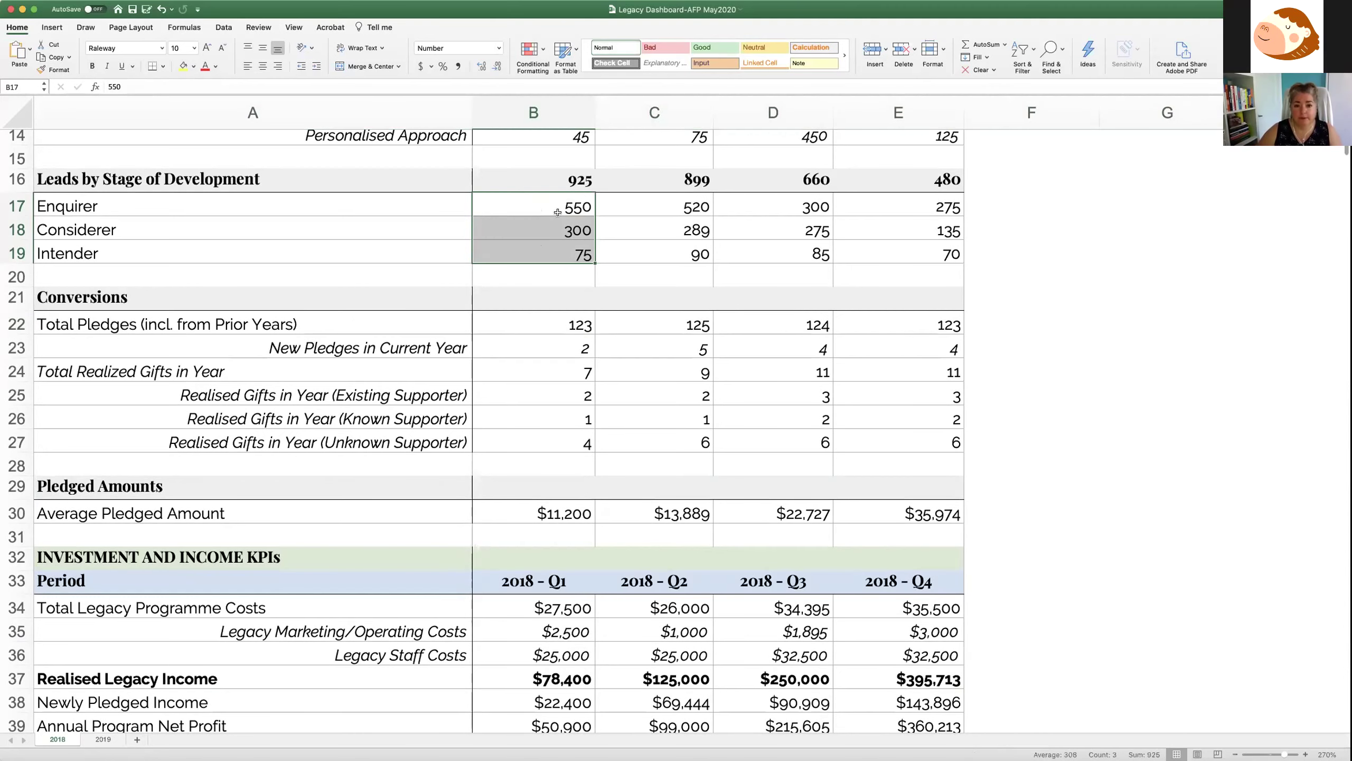
left_click(550, 318)
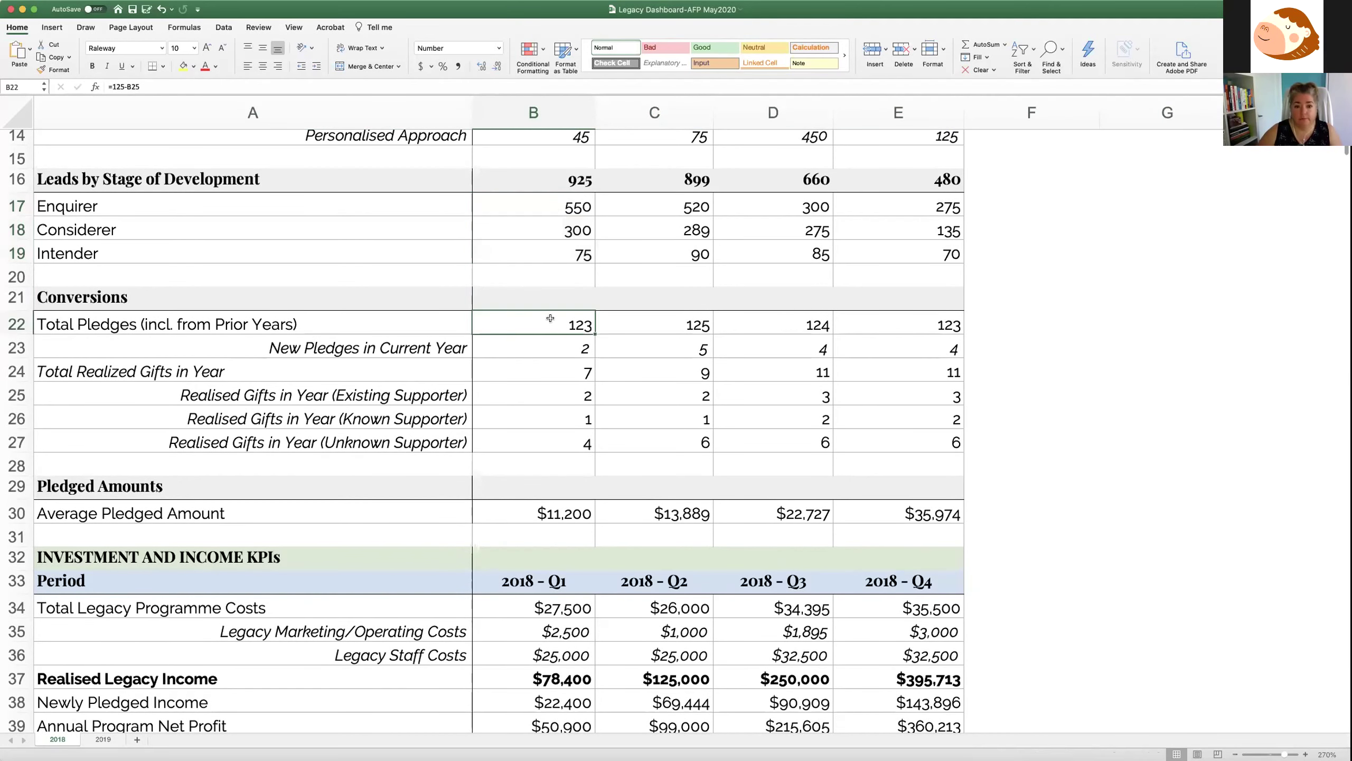
scroll(533, 394, "down", 4)
left_click(550, 419)
left_click(553, 673)
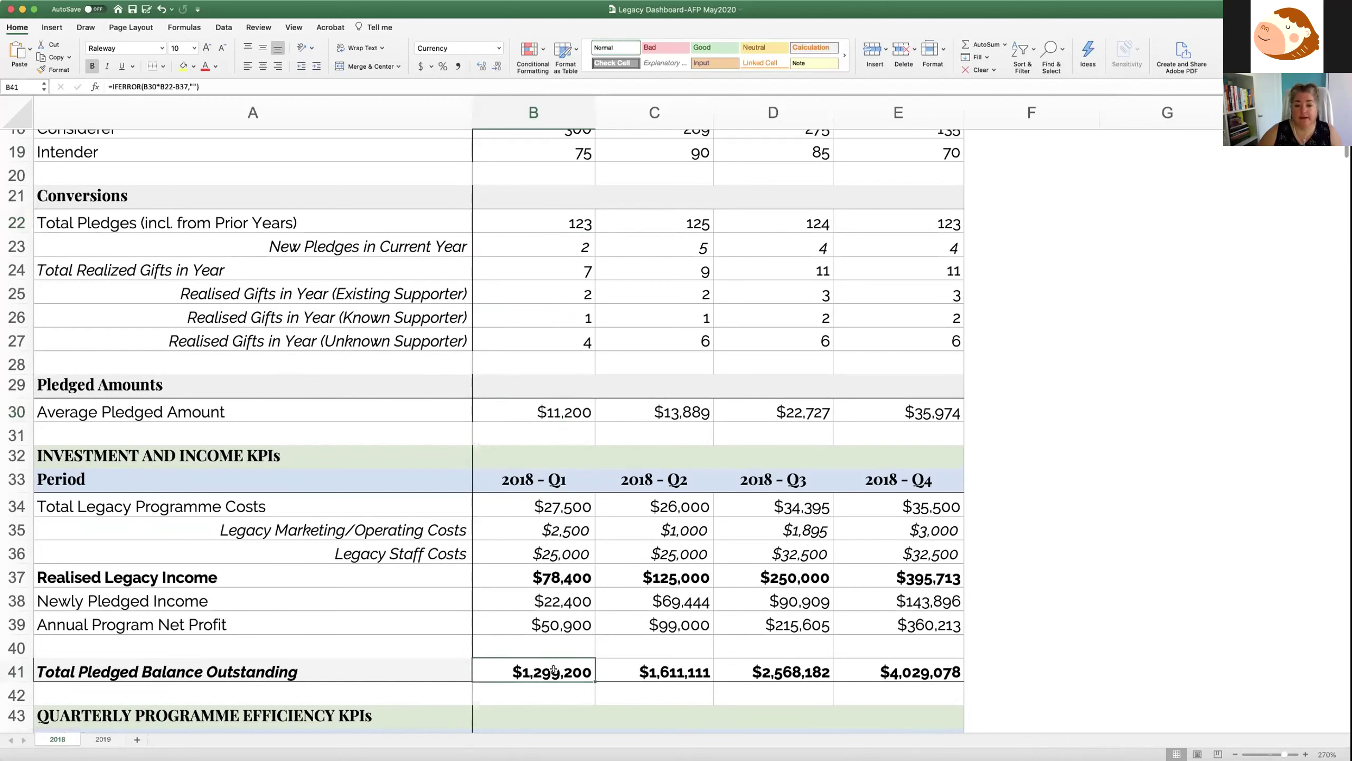